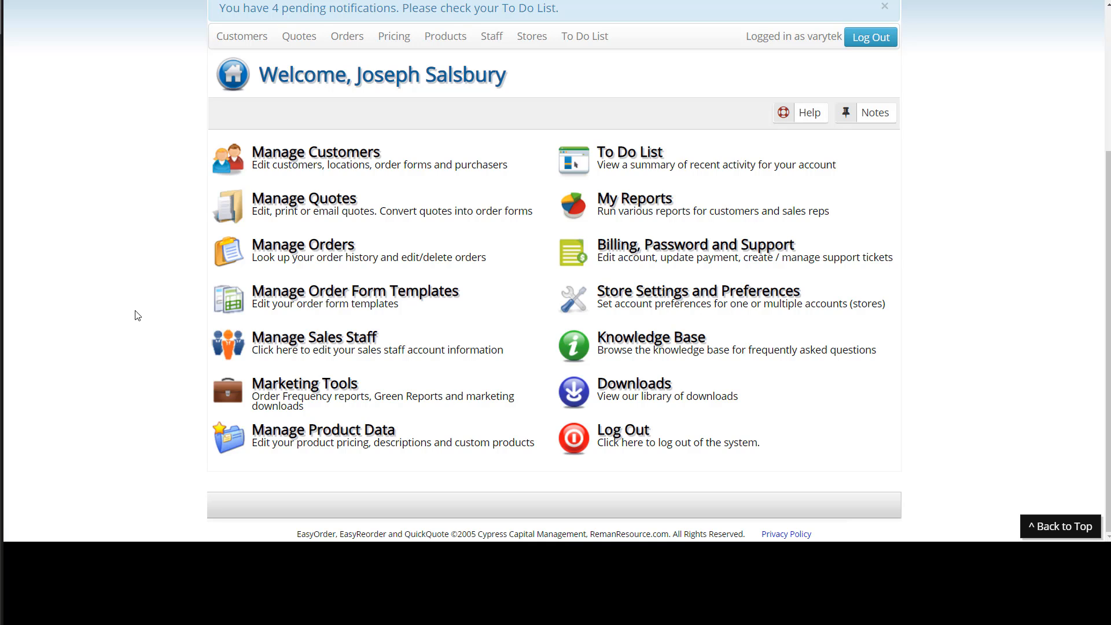
Open Manage Product Data and go to Manage Custom Products.
{"action": "left_click", "coordinate": [320, 443]}
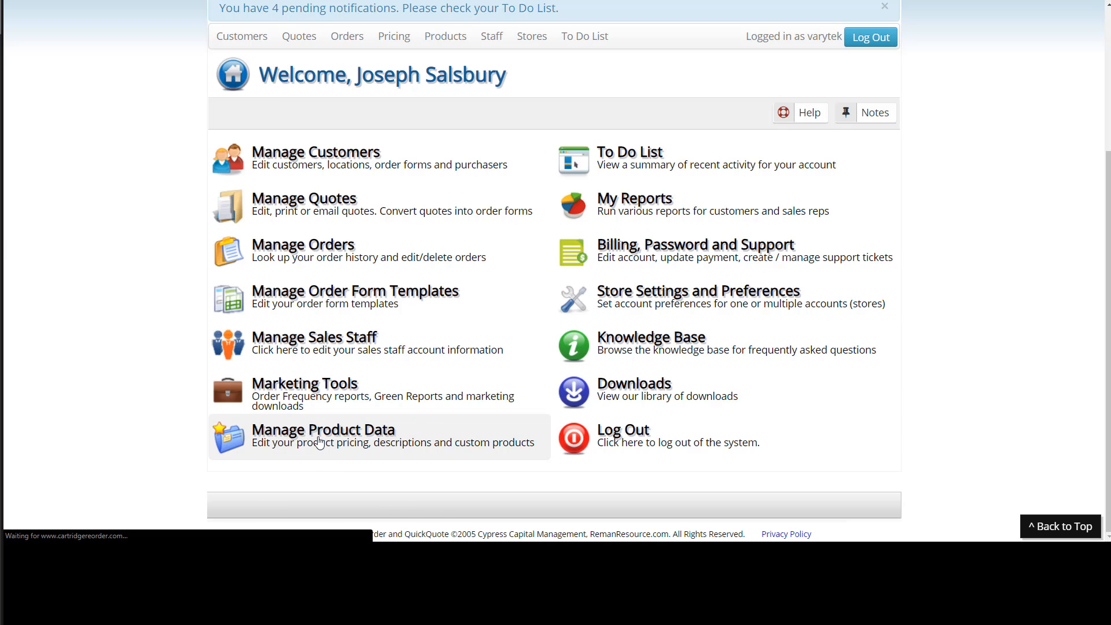
{"action": "scroll", "coordinate": [156, 263], "scroll_direction": "down", "scroll_amount": 3}
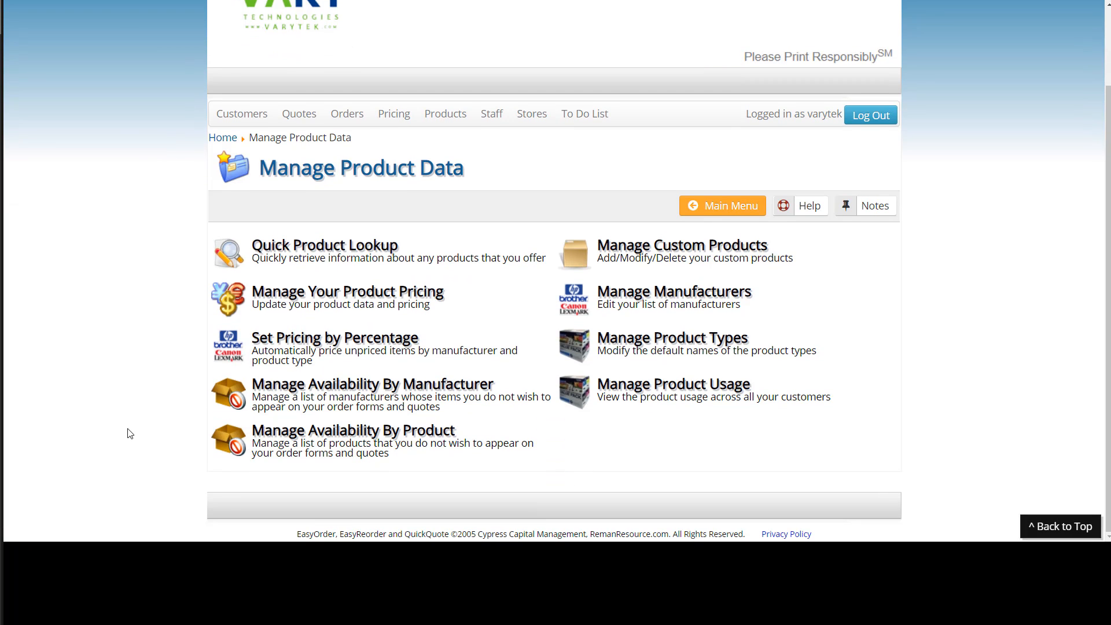
{"action": "left_click", "coordinate": [792, 264]}
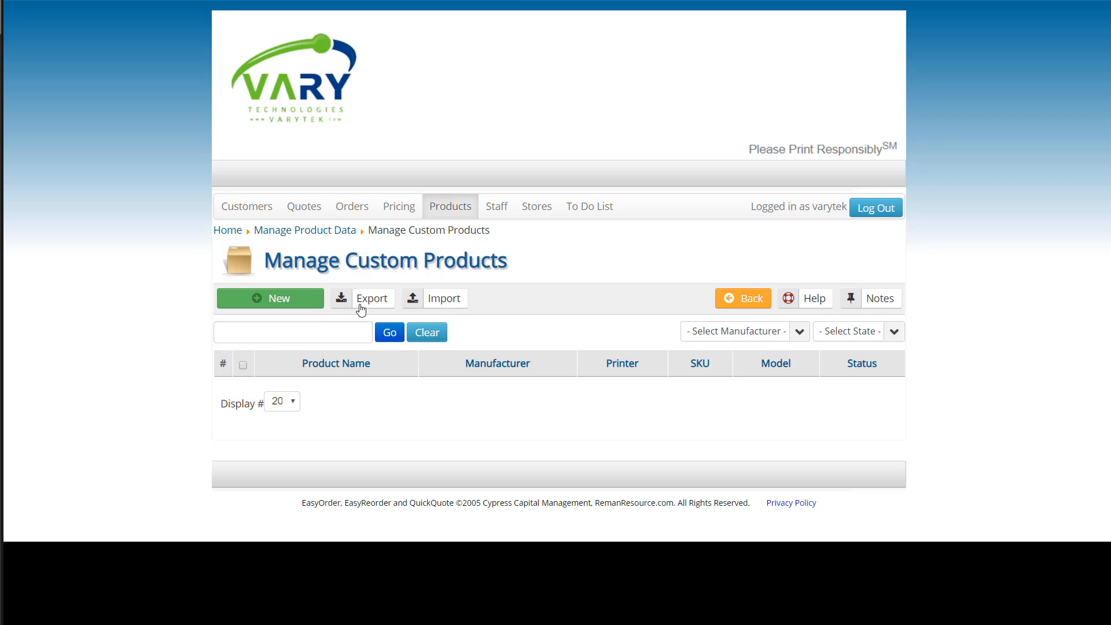
Start a new custom product and set its manufacturer to HP.
{"action": "left_click", "coordinate": [266, 298]}
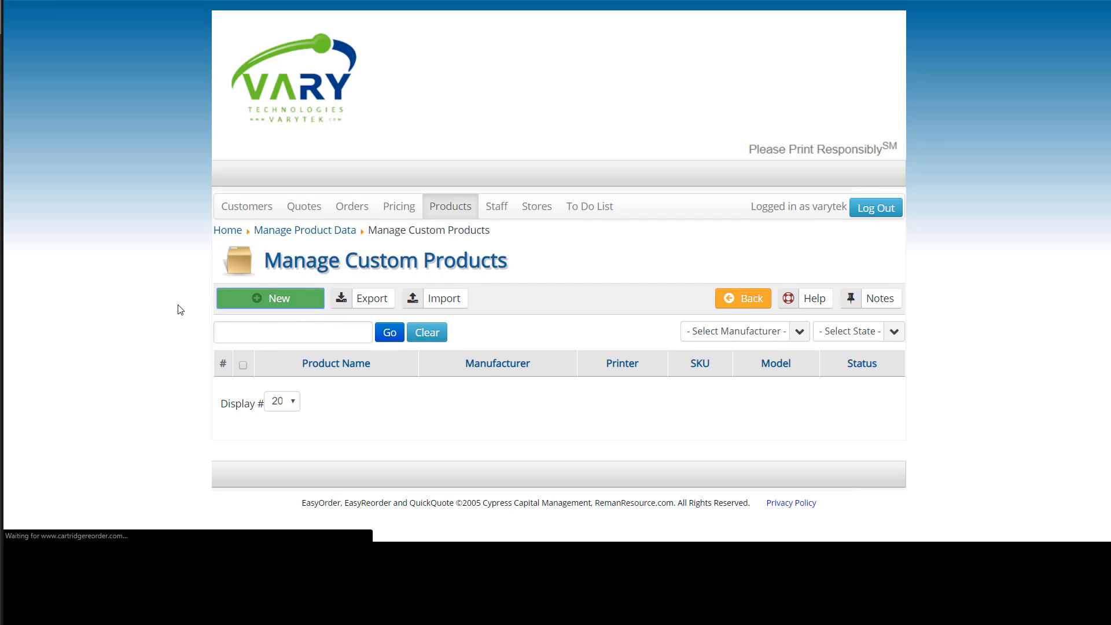
{"action": "scroll", "coordinate": [137, 243], "scroll_direction": "down", "scroll_amount": 2}
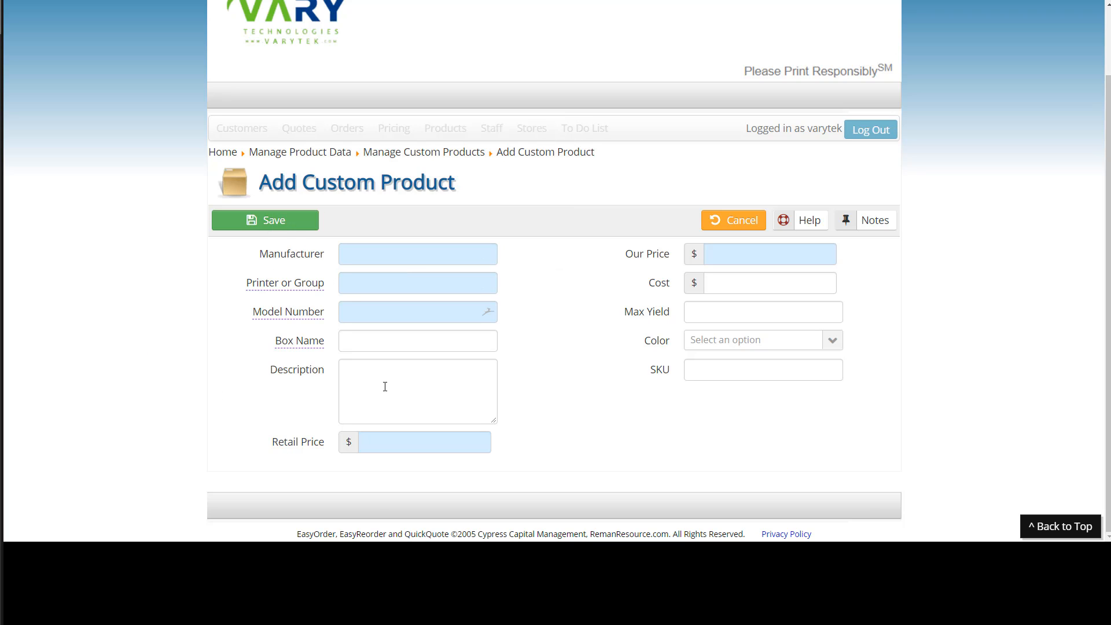
{"action": "left_click", "coordinate": [356, 249]}
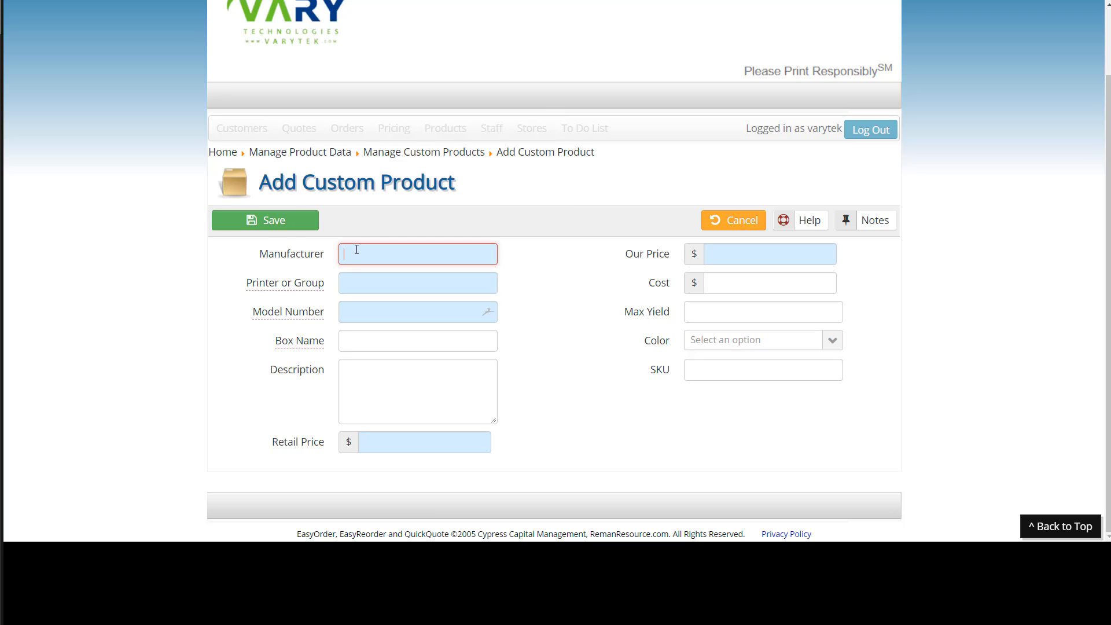
{"action": "type", "text": "HP"}
{"action": "key", "text": "Tab"}
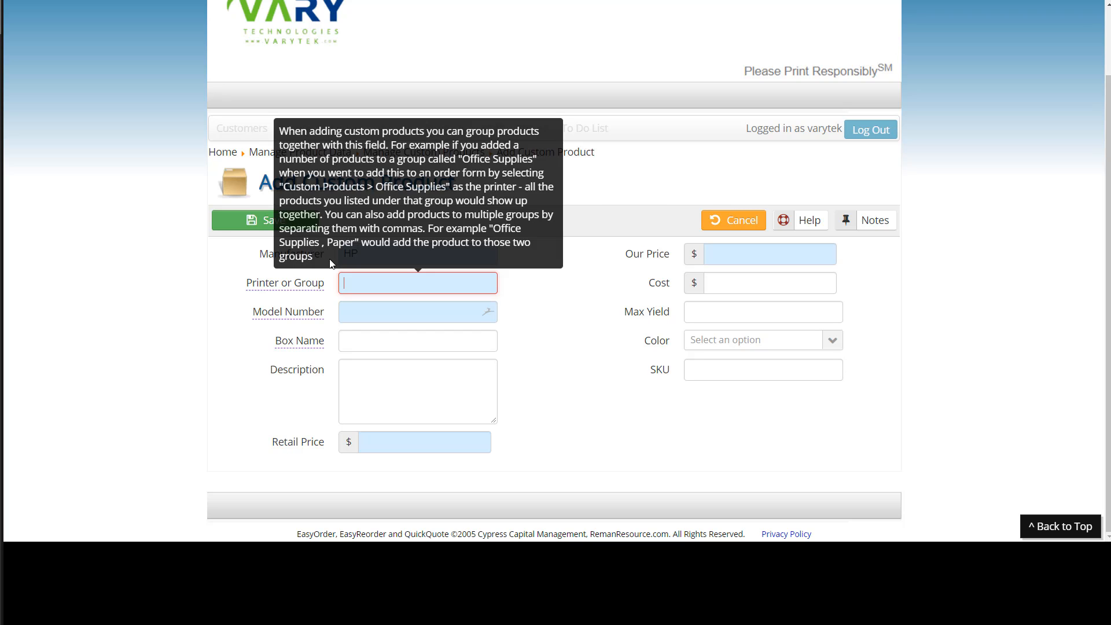
{"action": "left_click", "coordinate": [147, 295]}
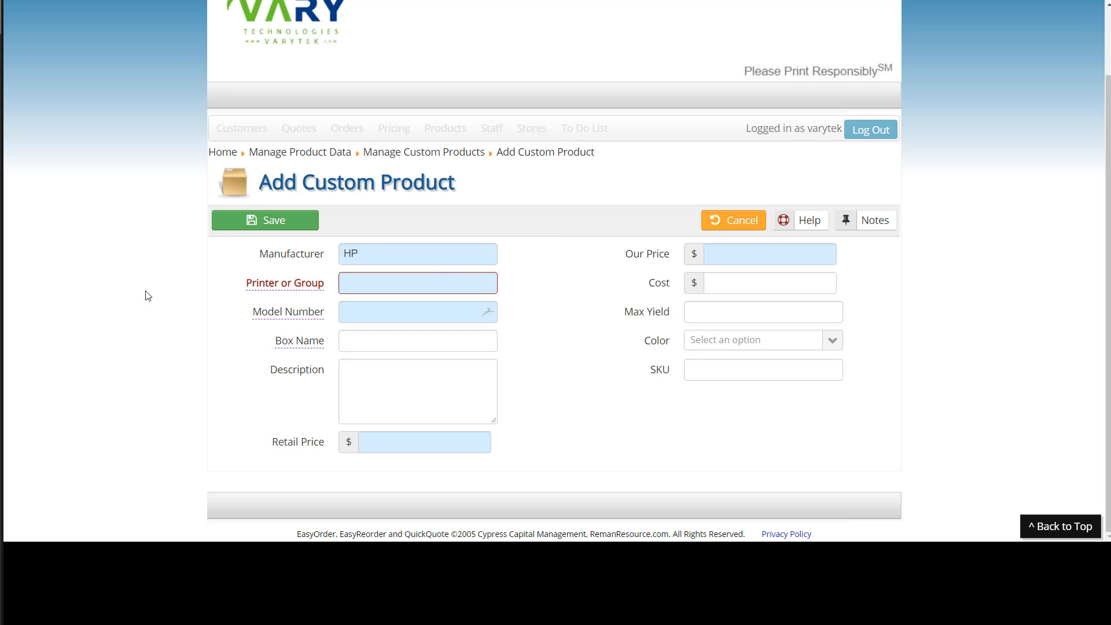
{"action": "left_click", "coordinate": [415, 280]}
{"action": "type", "text": "Of"}
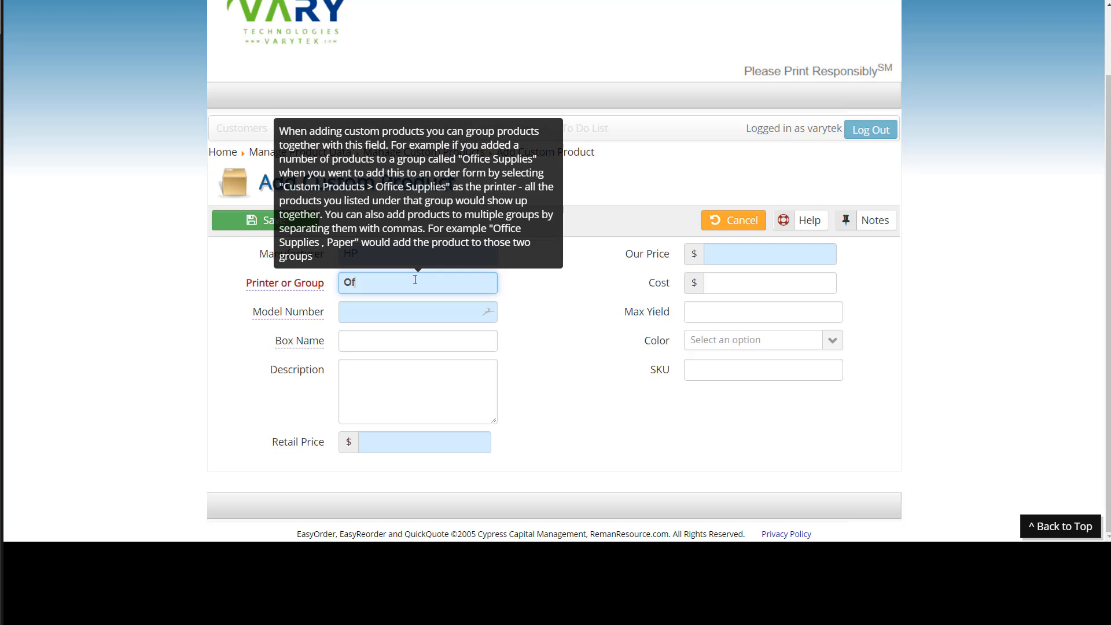
{"action": "type", "text": "fice Supplies"}
{"action": "left_click", "coordinate": [112, 314]}
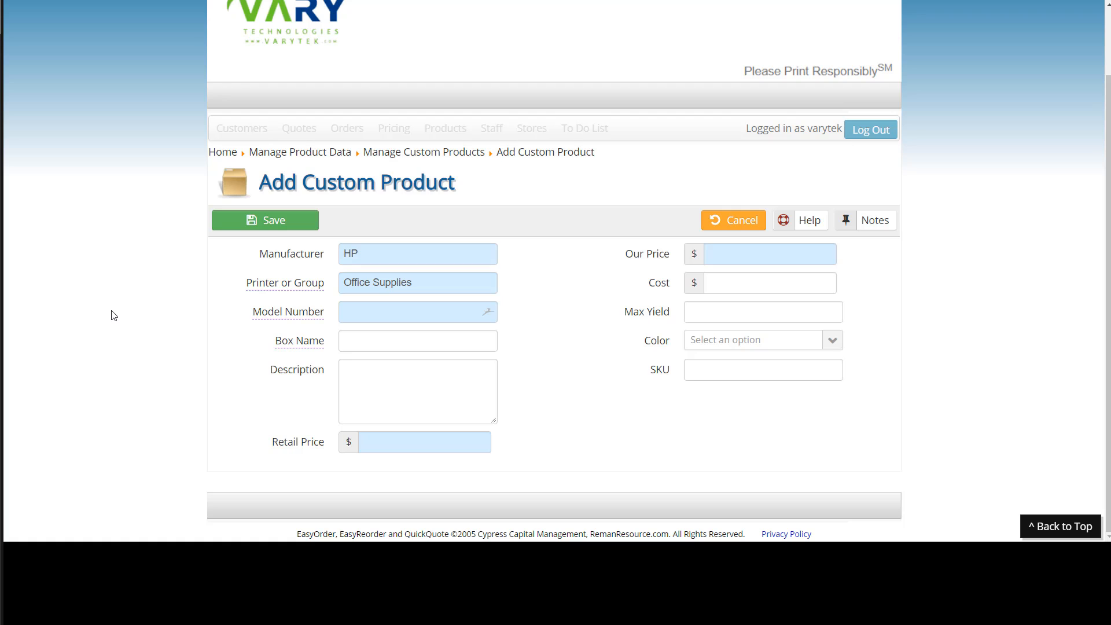
{"action": "left_click", "coordinate": [245, 282]}
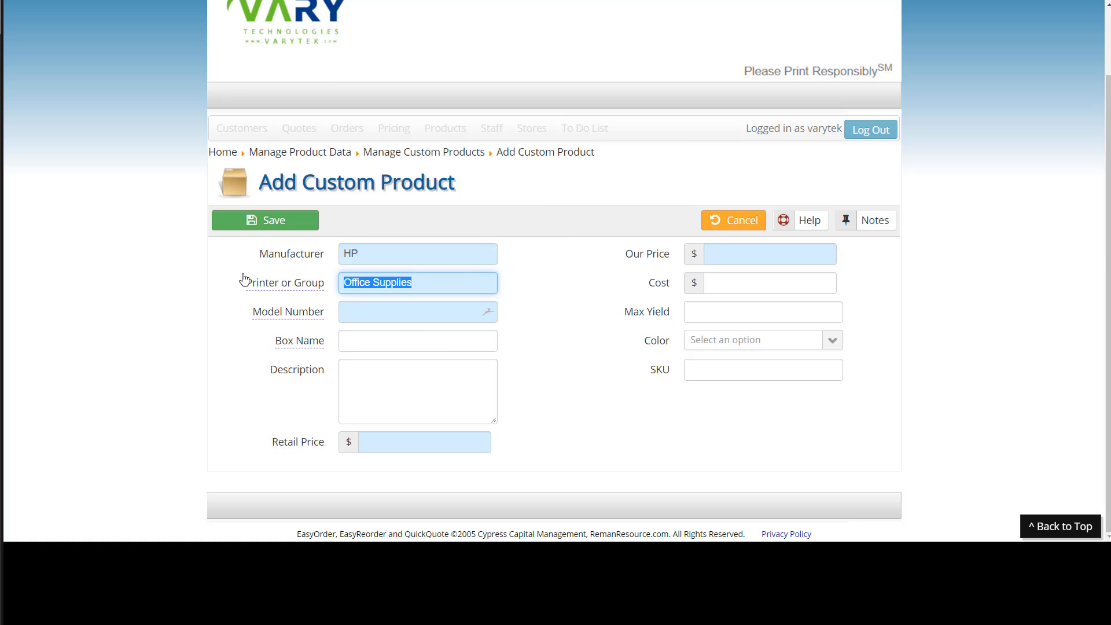
{"action": "key", "text": "BackSpace"}
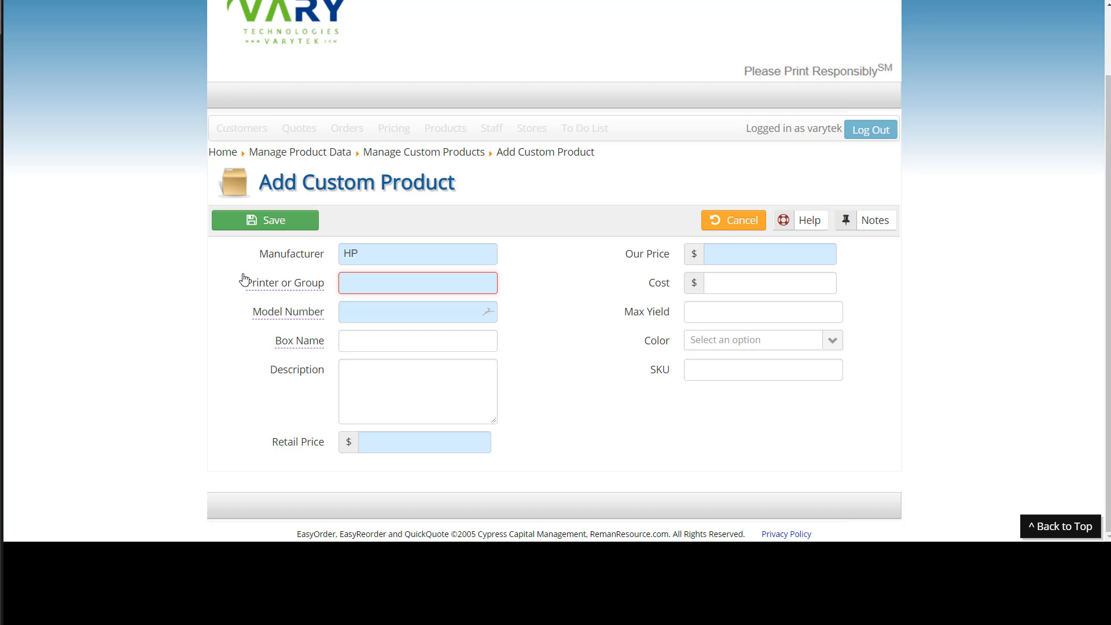
Open a new browser tab and go to the bluedogink site.
{"action": "key", "text": "ctrl+t"}
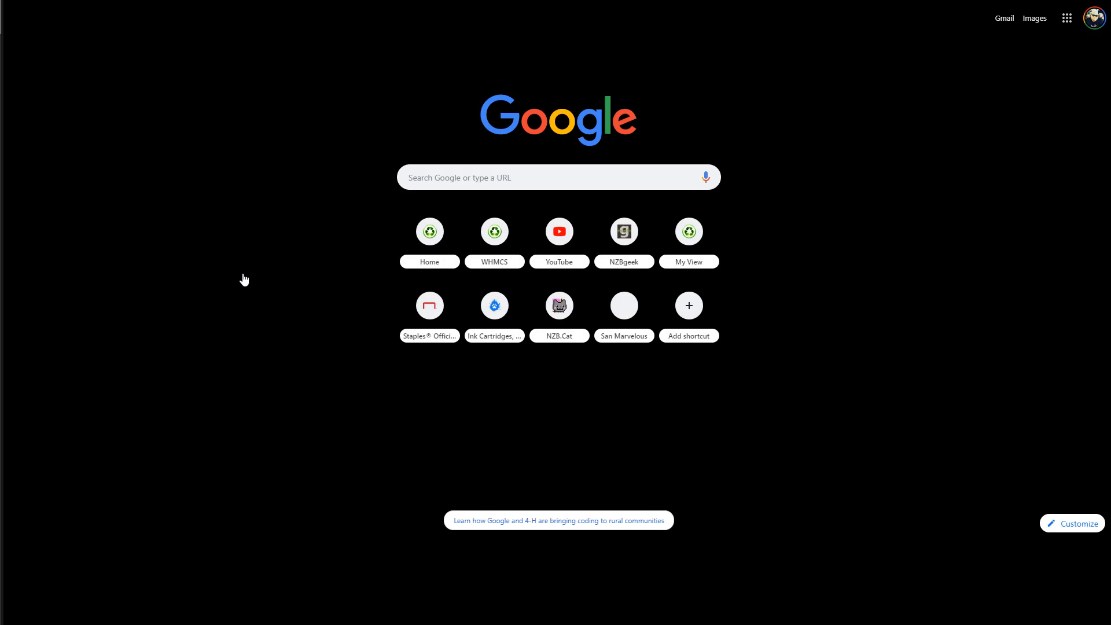
{"action": "type", "text": "stapl"}
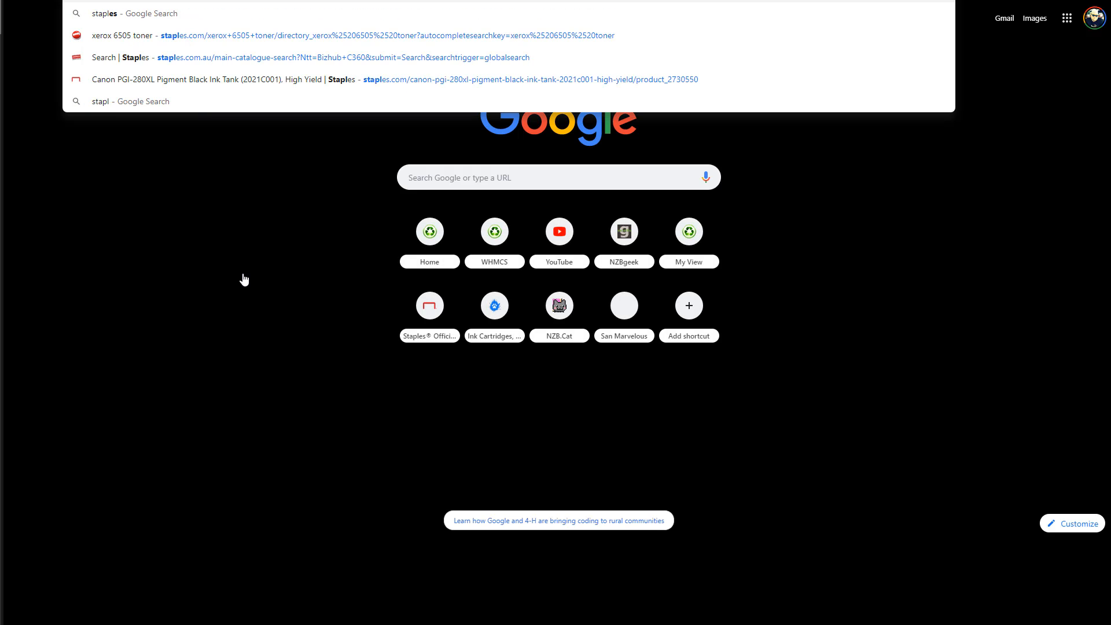
{"action": "key", "text": "BackSpace"}
{"action": "key", "text": "BackSpace"}
{"action": "key", "text": "BackSpace"}
{"action": "key", "text": "BackSpace"}
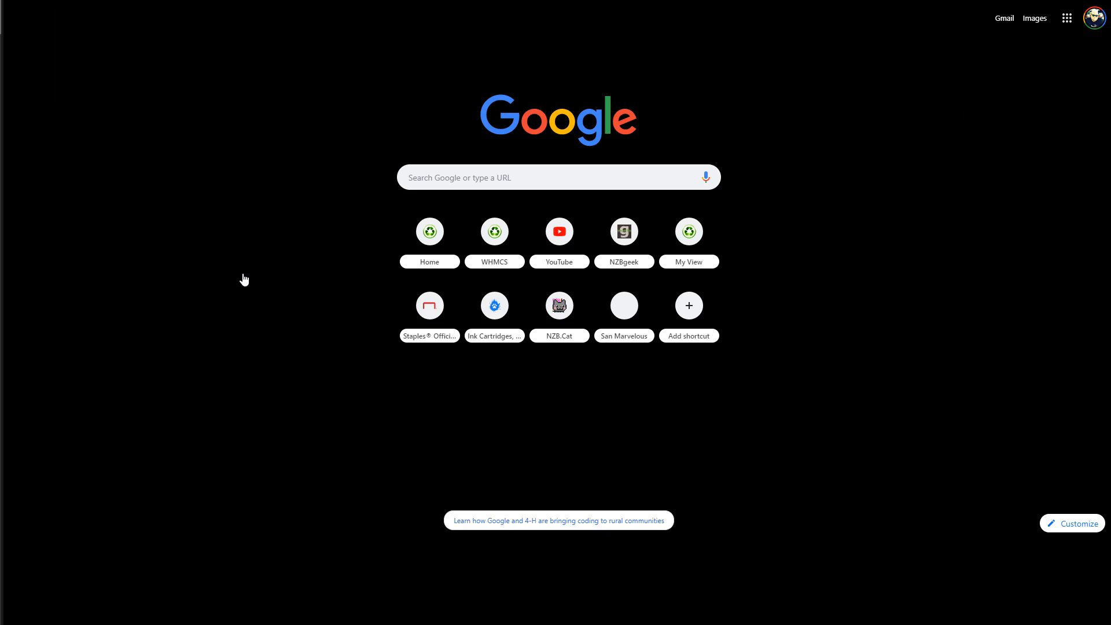
{"action": "type", "text": "blu"}
{"action": "key", "text": "Return"}
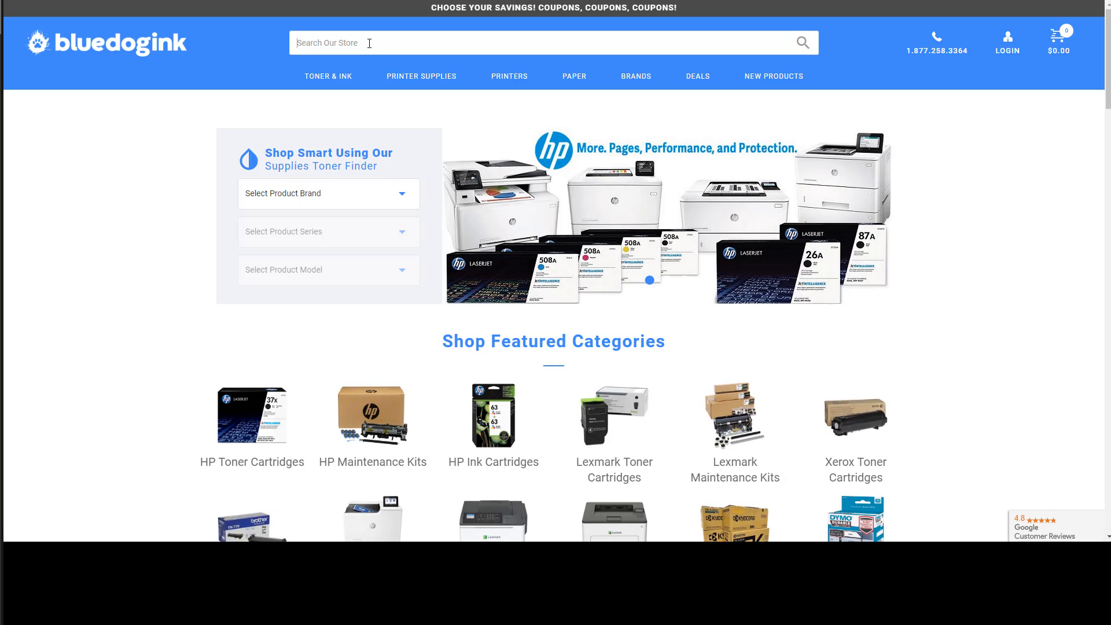
Search the store for Q2612A and open the HP Q2612A Black Toner Cartridge product page.
{"action": "left_click", "coordinate": [369, 43]}
{"action": "type", "text": "Q"}
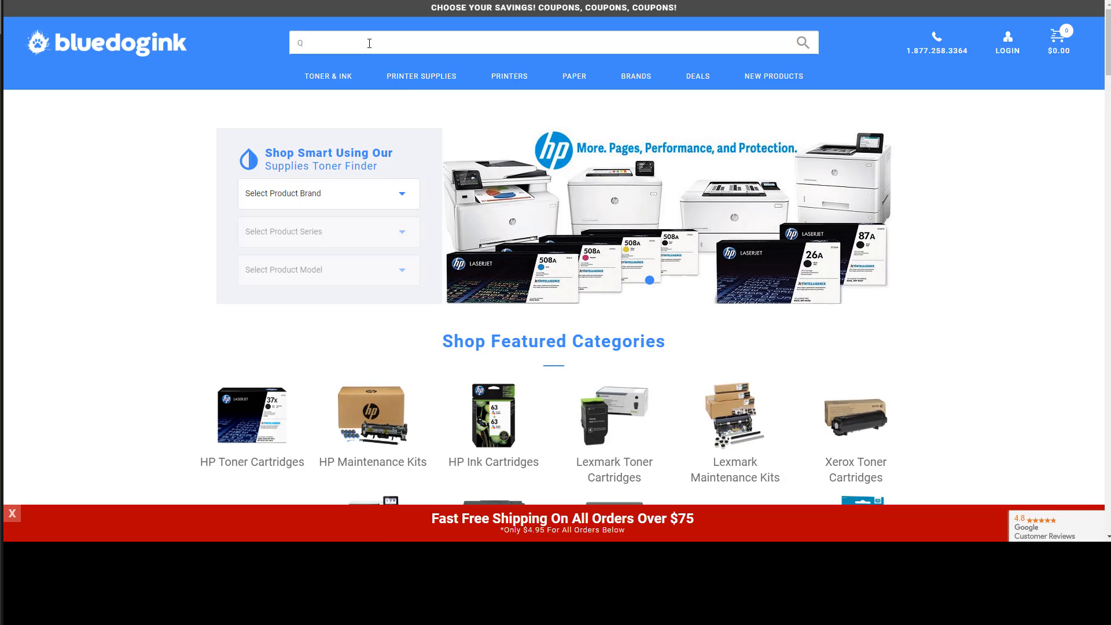
{"action": "type", "text": "2612"}
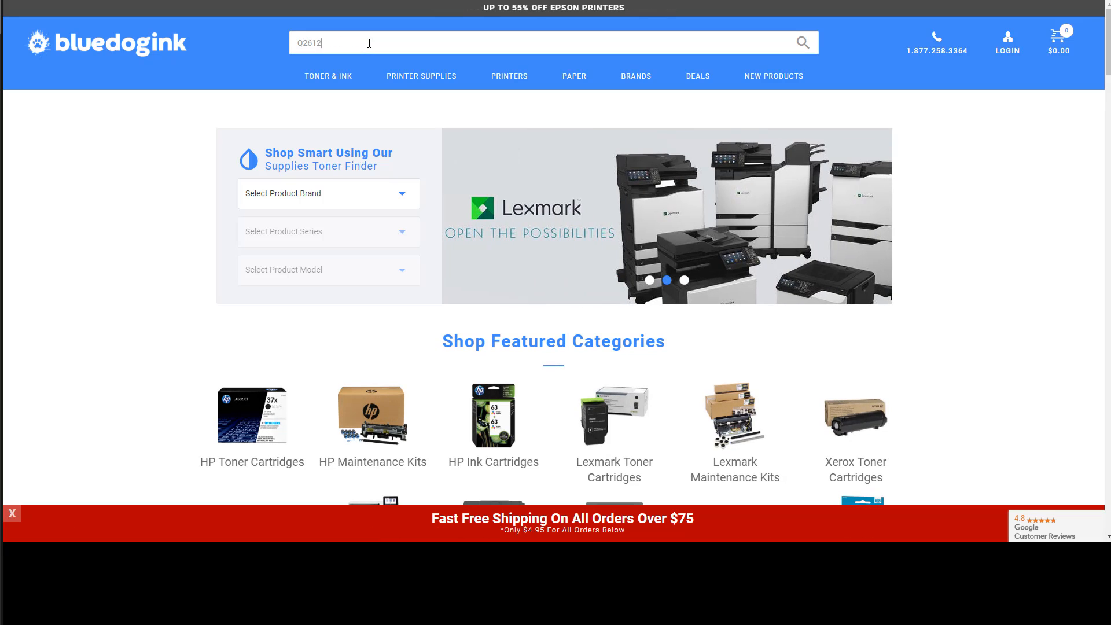
{"action": "type", "text": "A"}
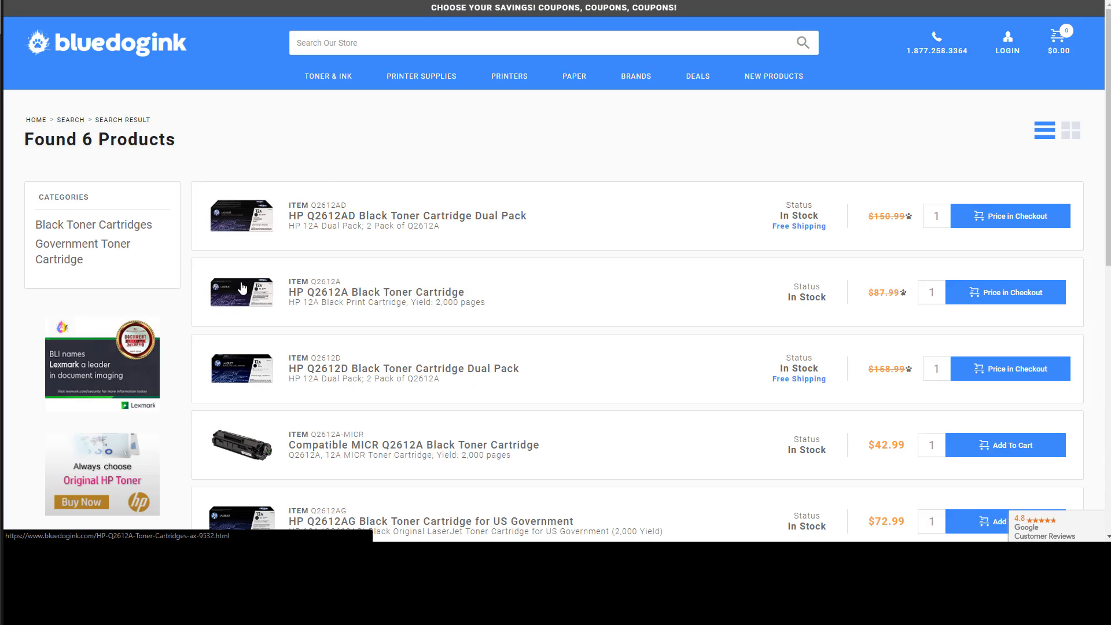
{"action": "left_click", "coordinate": [426, 297]}
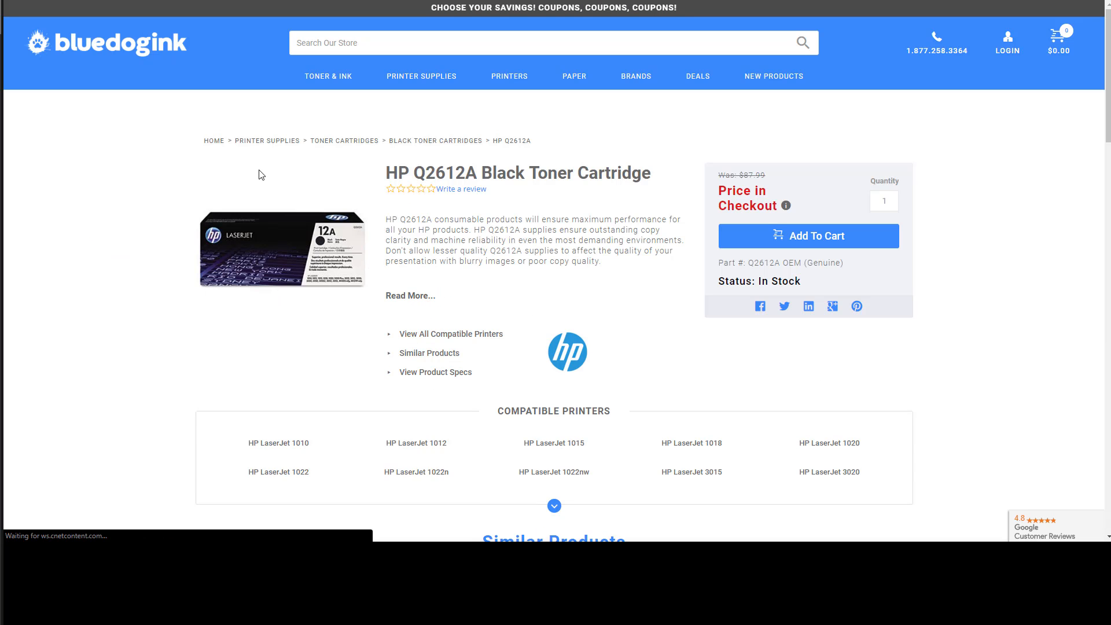
Copy the product title and paste it into the custom product's Description field.
{"action": "left_click_drag", "start_coordinate": [385, 172], "coordinate": [657, 179]}
{"action": "key", "text": "ctrl+c"}
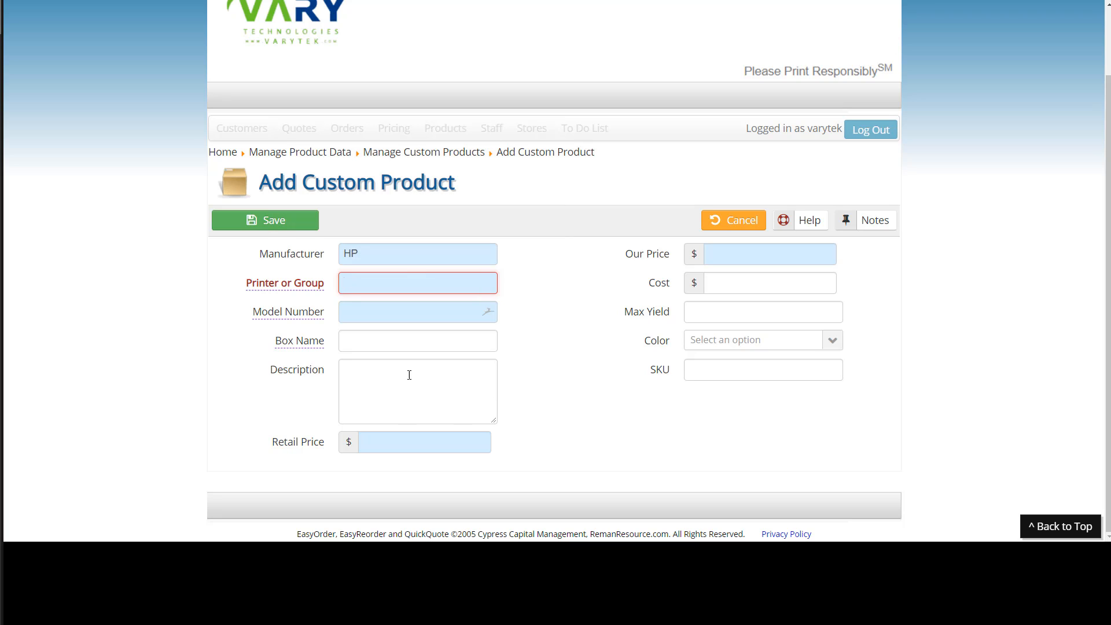
{"action": "left_click", "coordinate": [383, 379]}
{"action": "key", "text": "ctrl+v"}
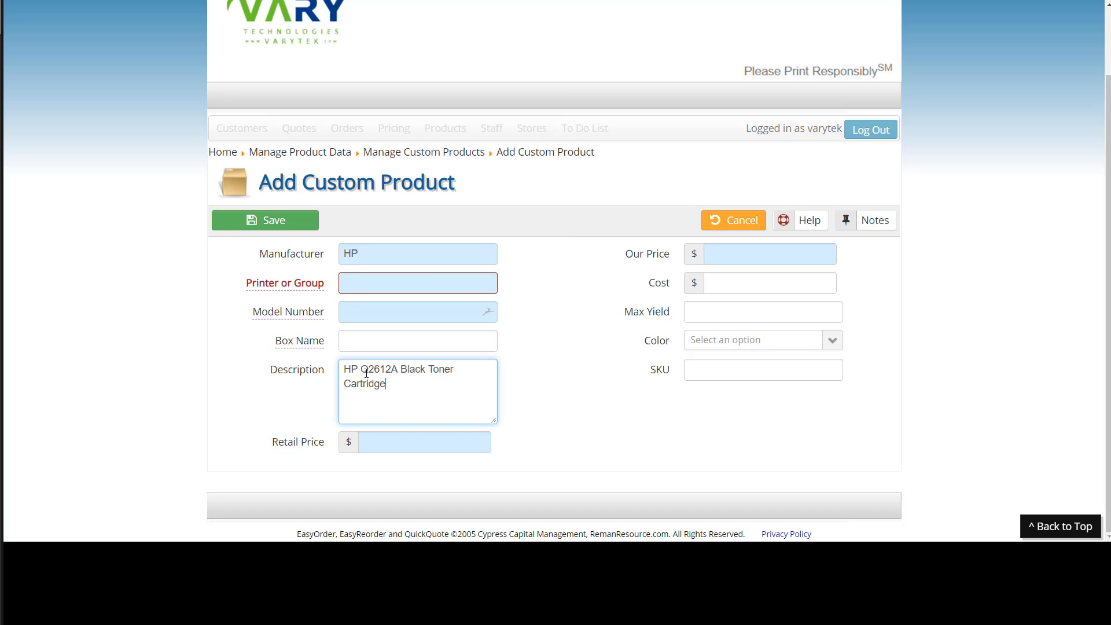
Copy the part number from the description into Model Number and make it Q2612A JUMBO.
{"action": "left_click_drag", "start_coordinate": [361, 369], "coordinate": [398, 369]}
{"action": "key", "text": "ctrl+c"}
{"action": "left_click", "coordinate": [353, 311]}
{"action": "key", "text": "ctrl+v"}
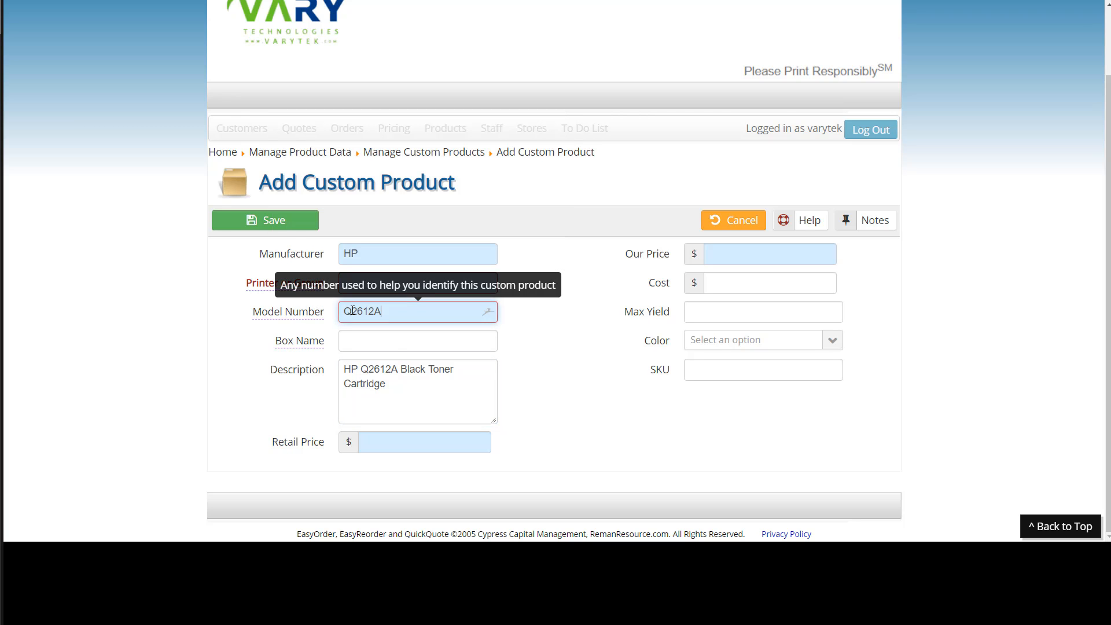
{"action": "type", "text": "JUM"}
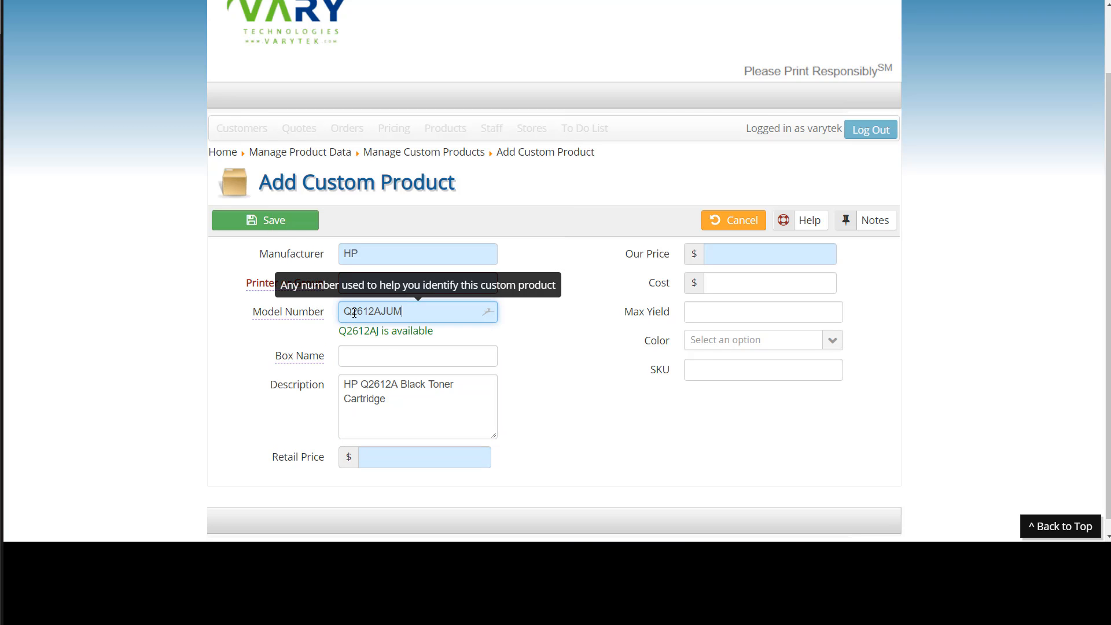
{"action": "type", "text": "BO"}
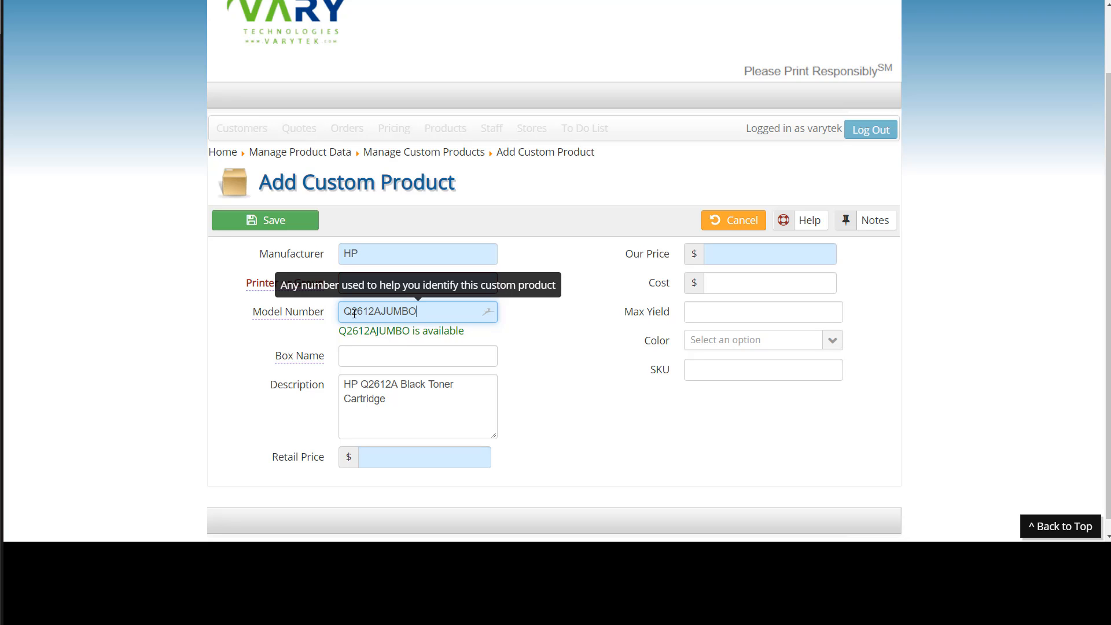
{"action": "left_click", "coordinate": [384, 311]}
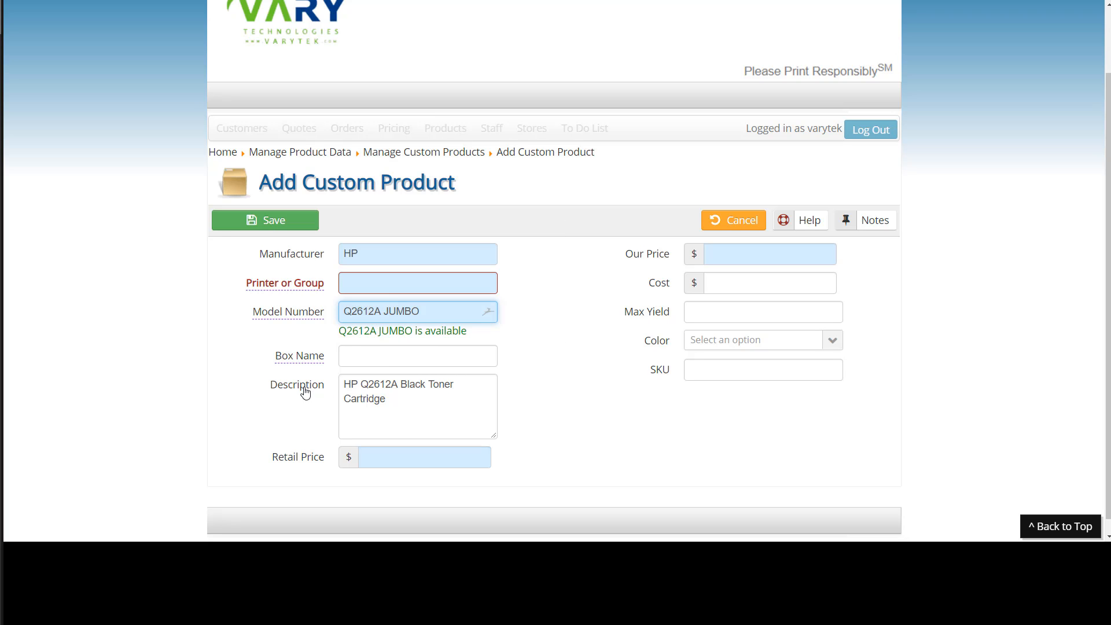
Set the box name to "Super High Yield Not Sold in Stores!".
{"action": "left_click", "coordinate": [357, 365]}
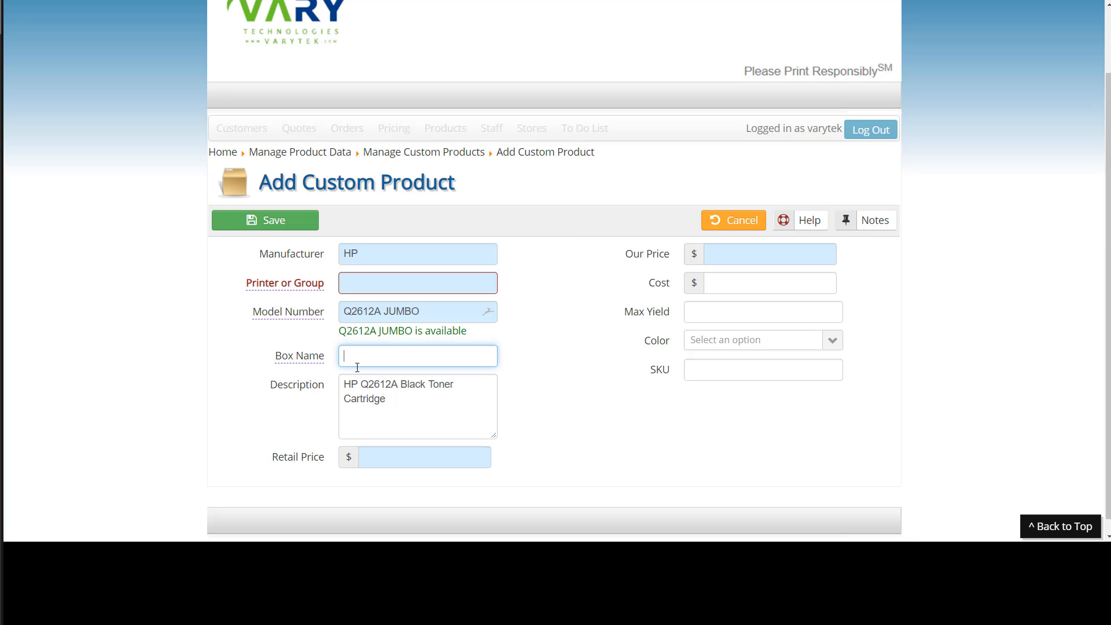
{"action": "type", "text": "Super High Yield n"}
{"action": "key", "text": "BackSpace"}
{"action": "type", "text": "Not sol"}
{"action": "key", "text": "BackSpace"}
{"action": "key", "text": "BackSpace"}
{"action": "key", "text": "BackSpace"}
{"action": "type", "text": "Sold in Stores!"}
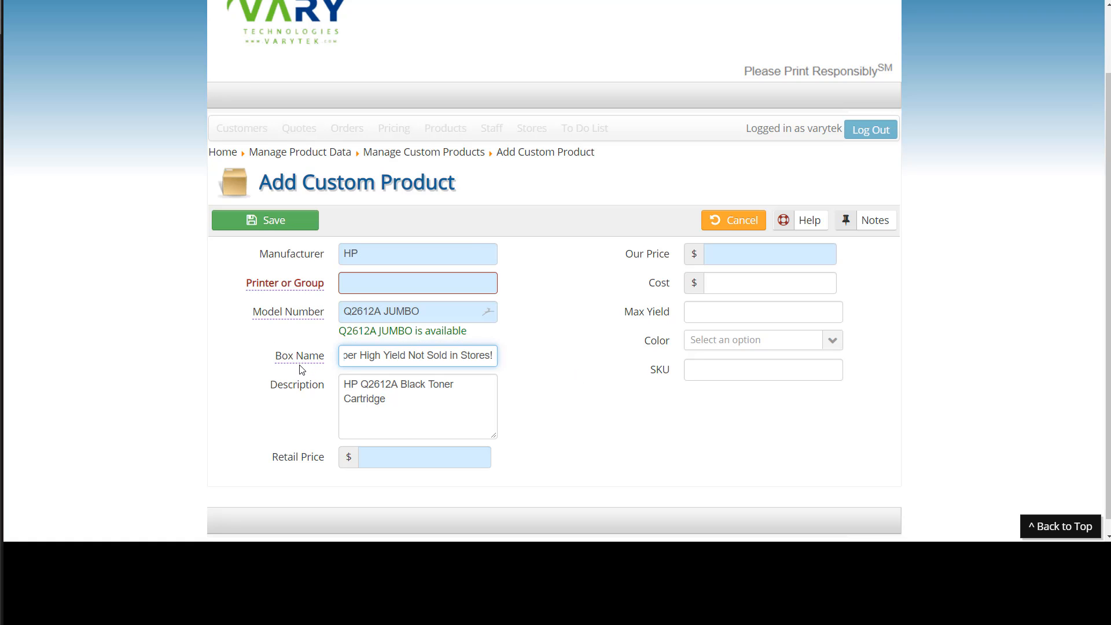
Prefix the box name with "12A - ".
{"action": "mouse_move", "coordinate": [302, 366]}
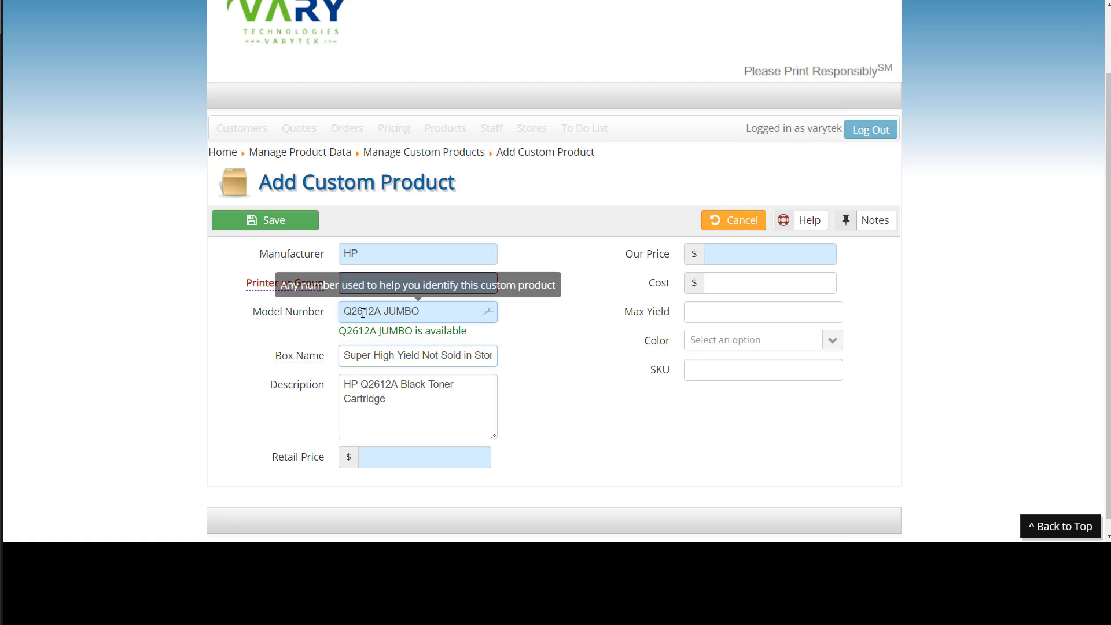
{"action": "double_click", "coordinate": [380, 318]}
{"action": "left_click", "coordinate": [342, 360]}
{"action": "type", "text": "12 a"}
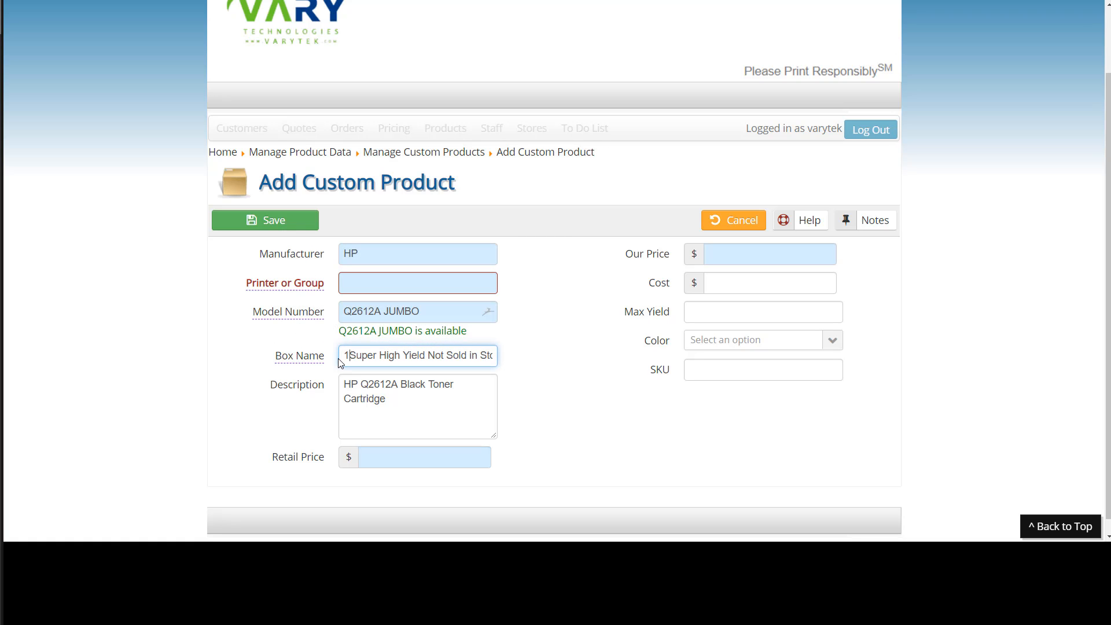
{"action": "key", "text": "BackSpace"}
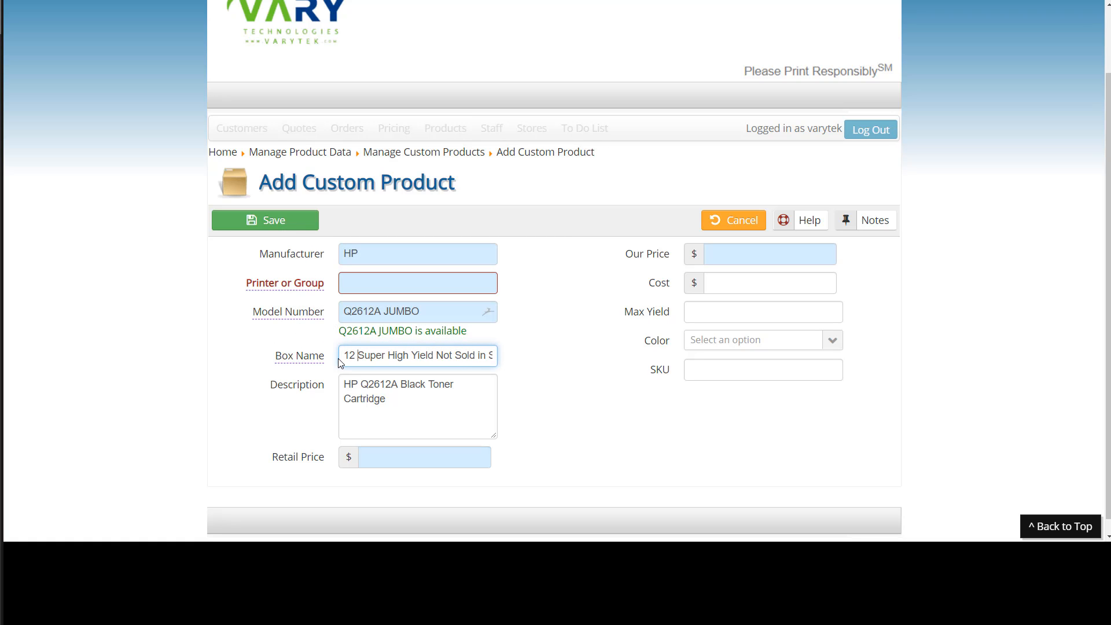
{"action": "type", "text": "A ="}
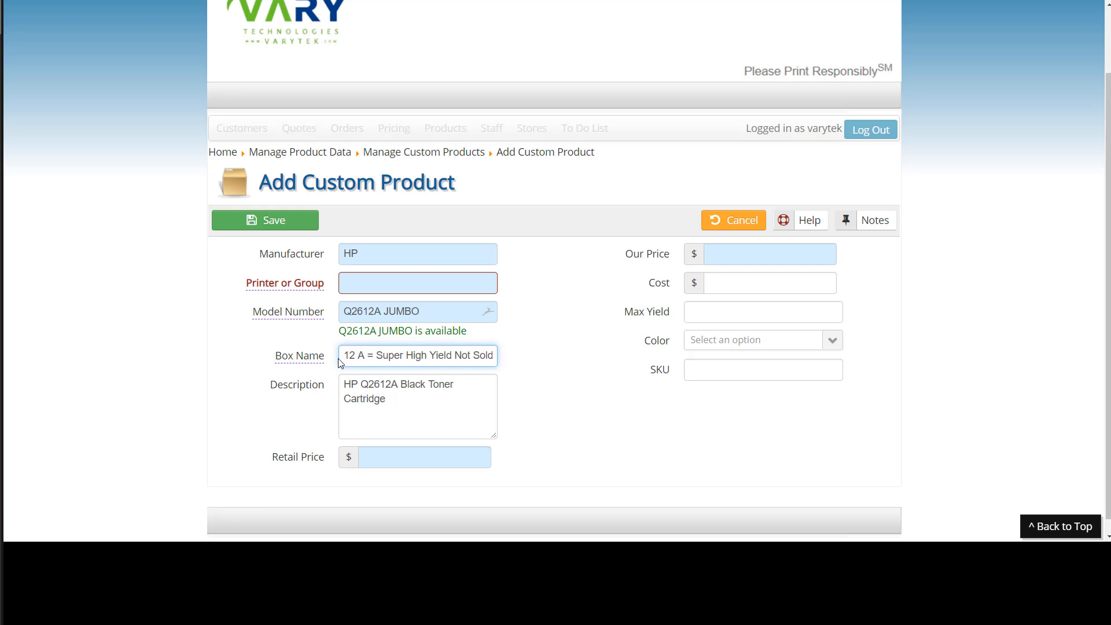
{"action": "key", "text": "BackSpace"}
{"action": "key", "text": "BackSpace"}
{"action": "type", "text": "-"}
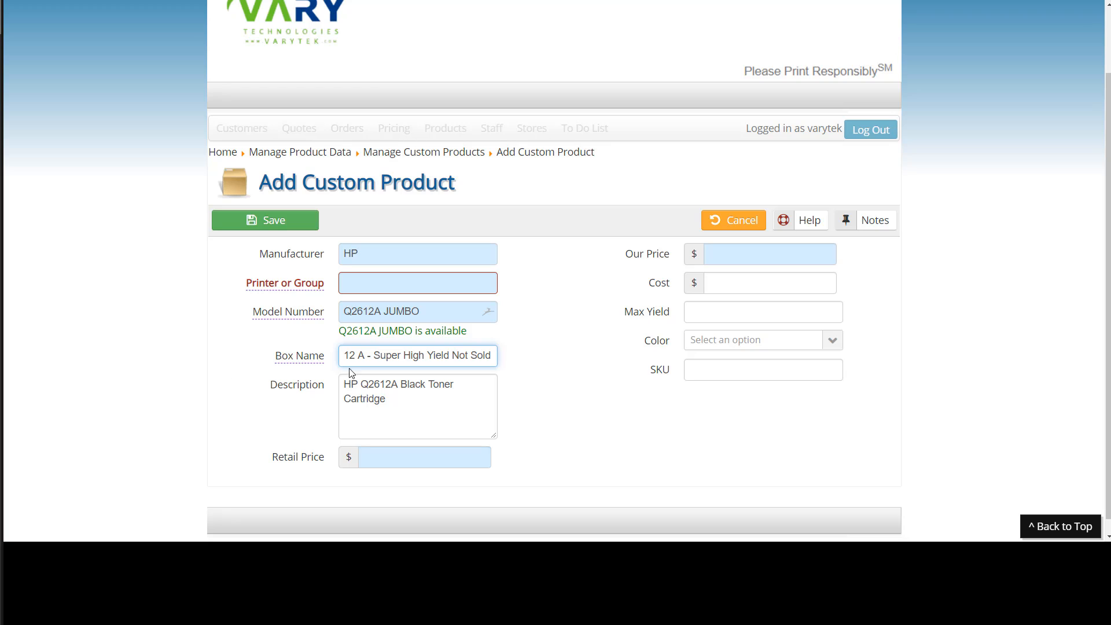
{"action": "left_click", "coordinate": [359, 355]}
{"action": "key", "text": "BackSpace"}
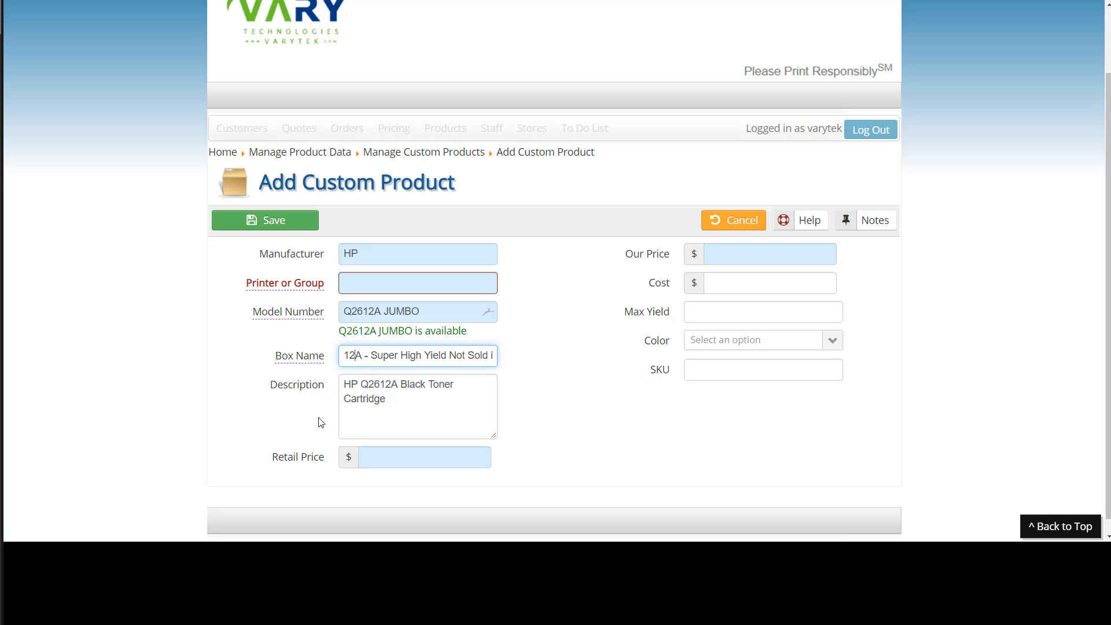
Set the custom product's Retail Price to 99.99.
{"action": "left_click", "coordinate": [394, 456]}
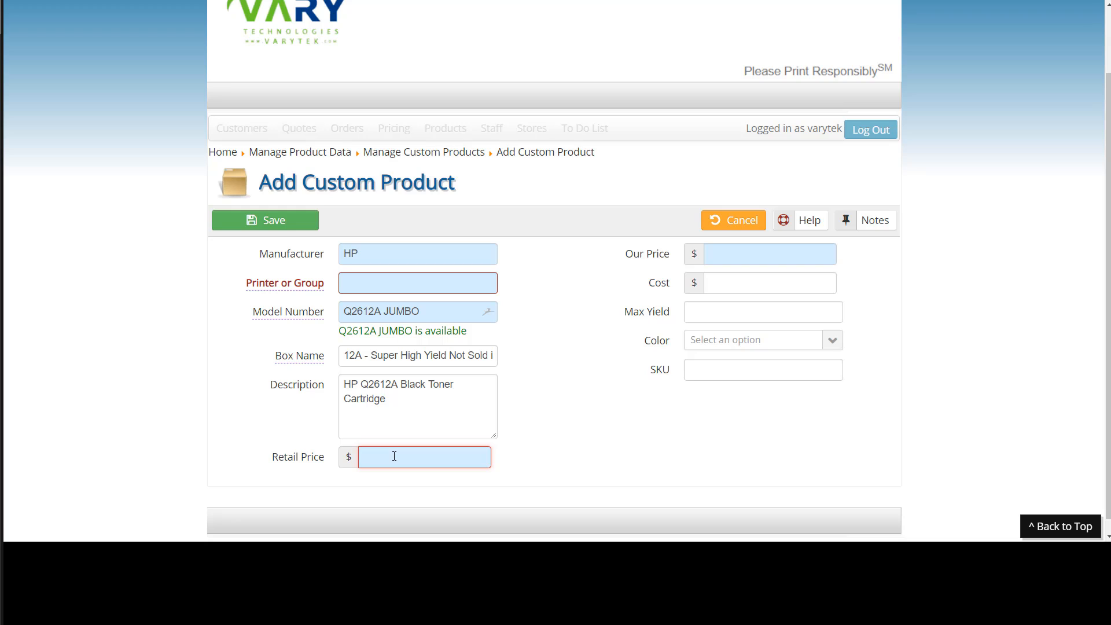
{"action": "type", "text": "49.99"}
{"action": "left_click", "coordinate": [313, 466]}
{"action": "type", "text": "99.99"}
Set Our Price to 49.99 and Max Yield to 6000.
{"action": "left_click", "coordinate": [714, 254]}
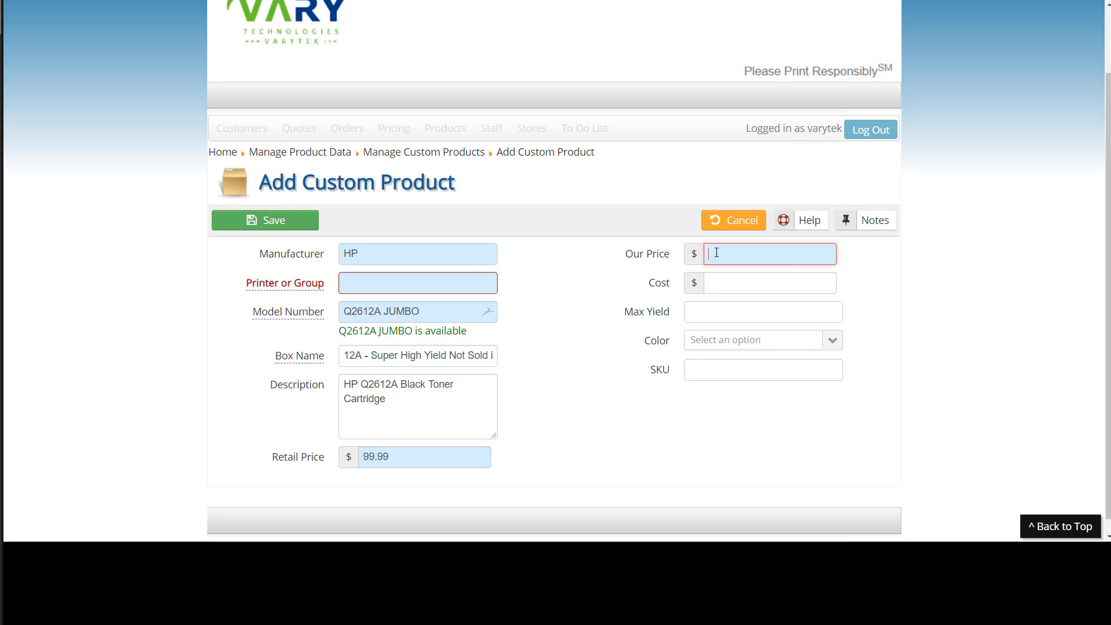
{"action": "type", "text": "49.99"}
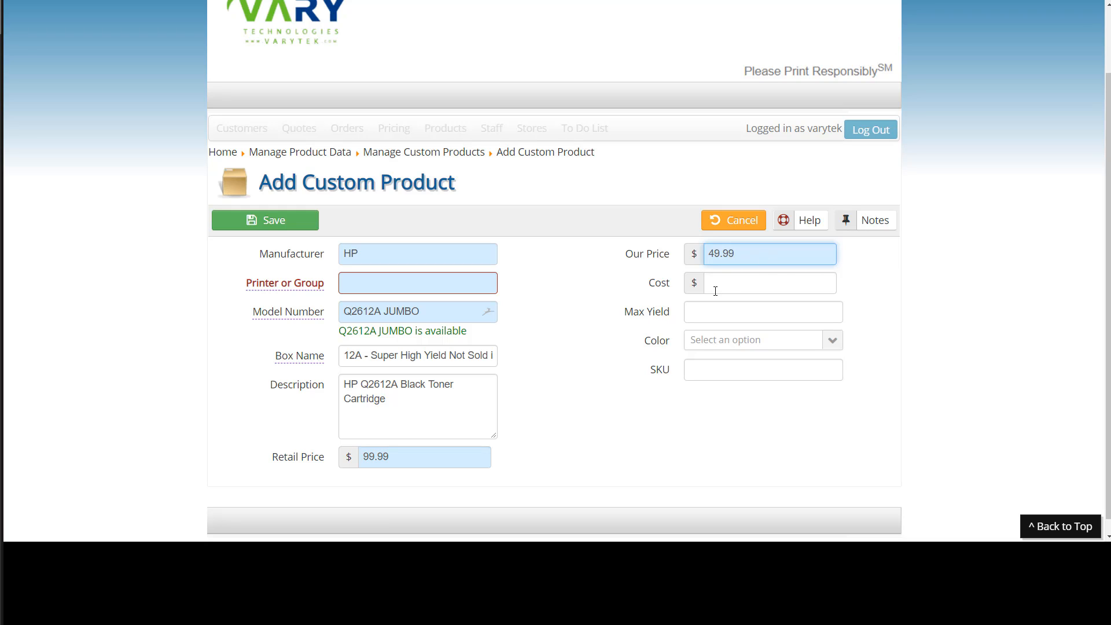
{"action": "left_click", "coordinate": [695, 312]}
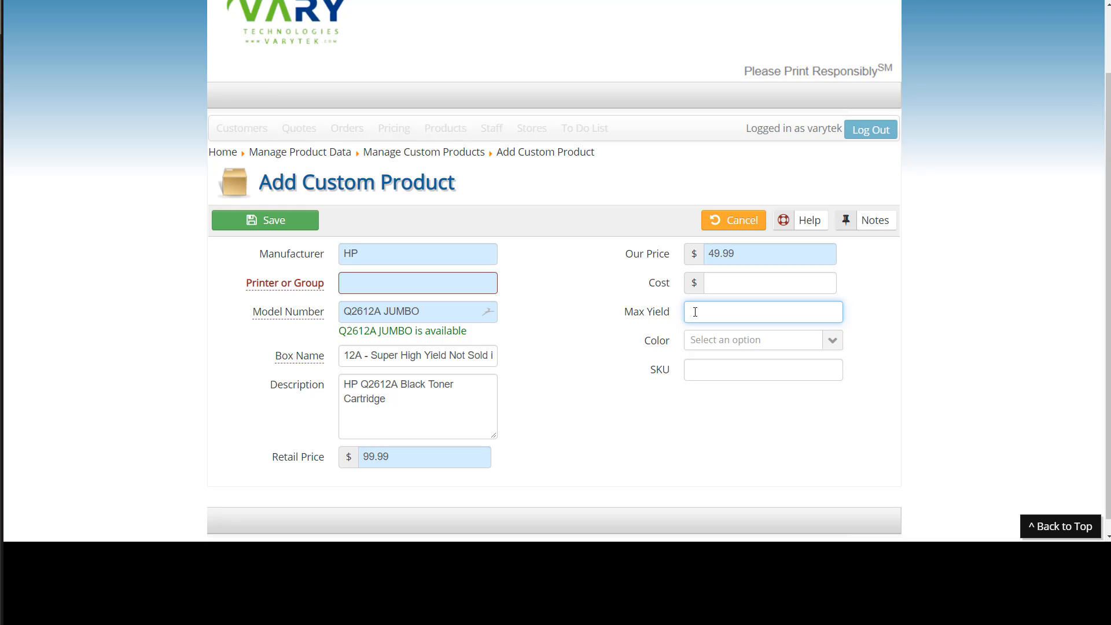
{"action": "type", "text": "6000"}
Choose Black as the product's Color.
{"action": "left_click", "coordinate": [764, 340]}
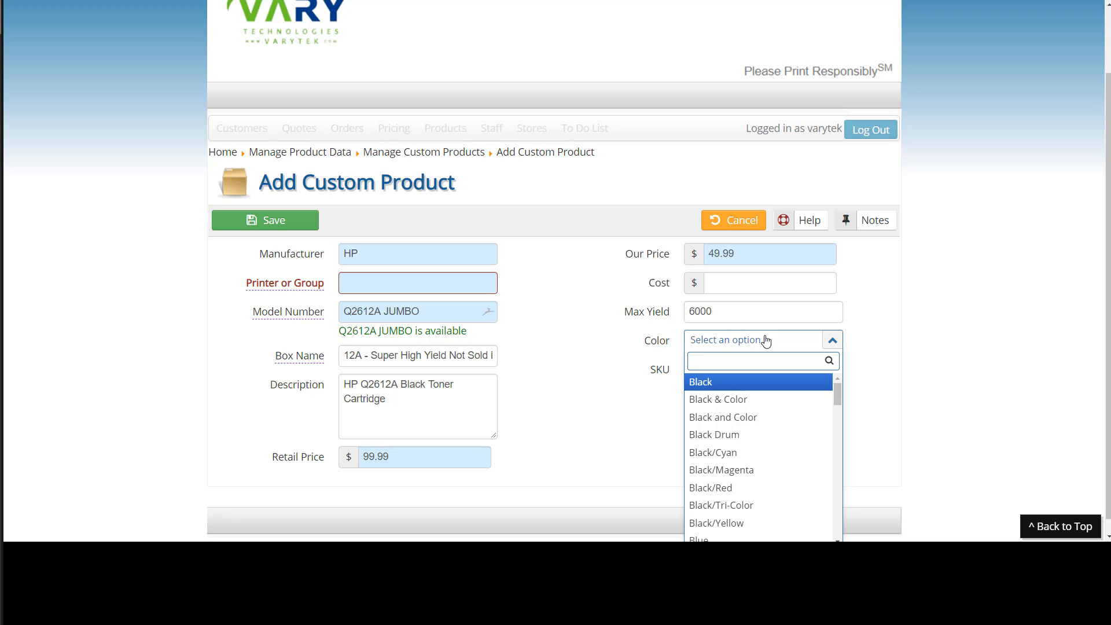
{"action": "key", "text": "Return"}
{"action": "left_click", "coordinate": [707, 372]}
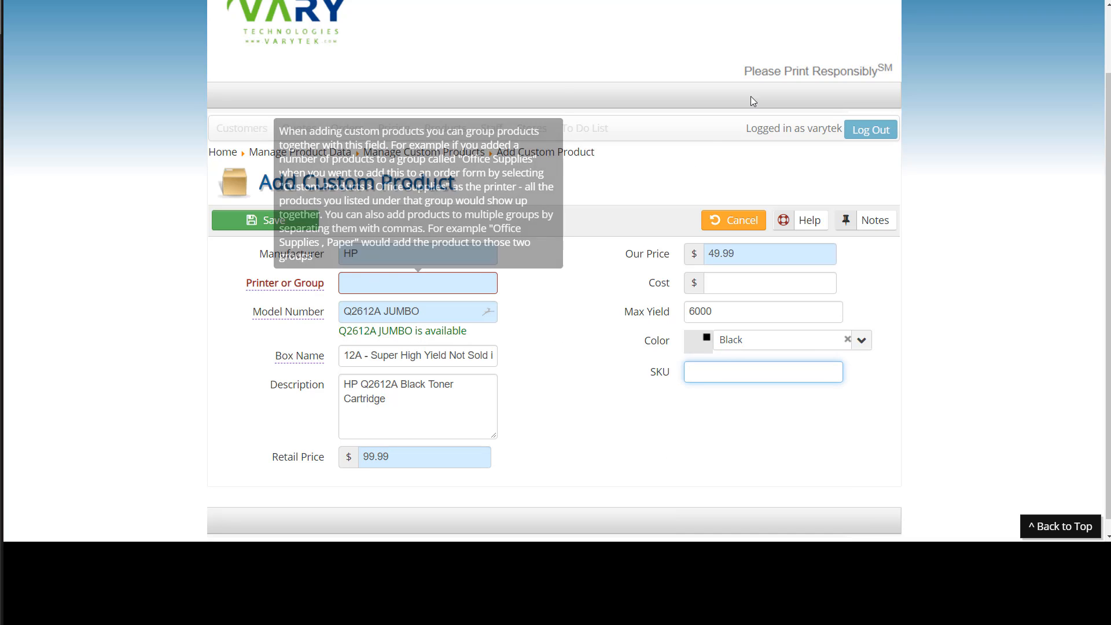
Copy the full compatible printers list from the supplier's HP Q2612A product page.
{"action": "key", "text": "alt+Tab"}
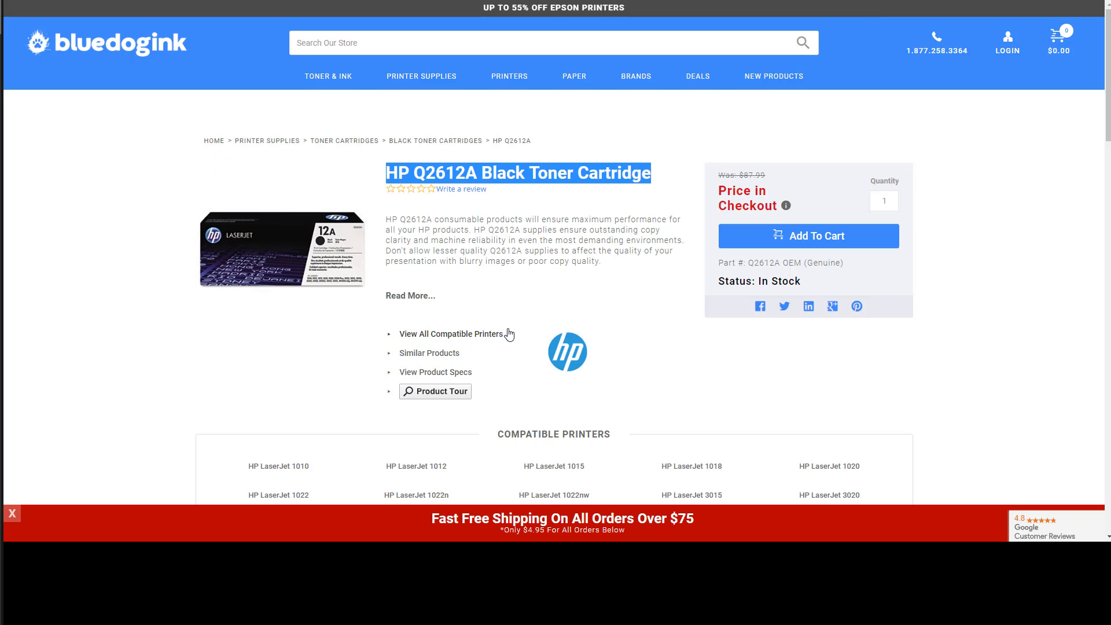
{"action": "scroll", "coordinate": [872, 270], "scroll_direction": "down", "scroll_amount": 4}
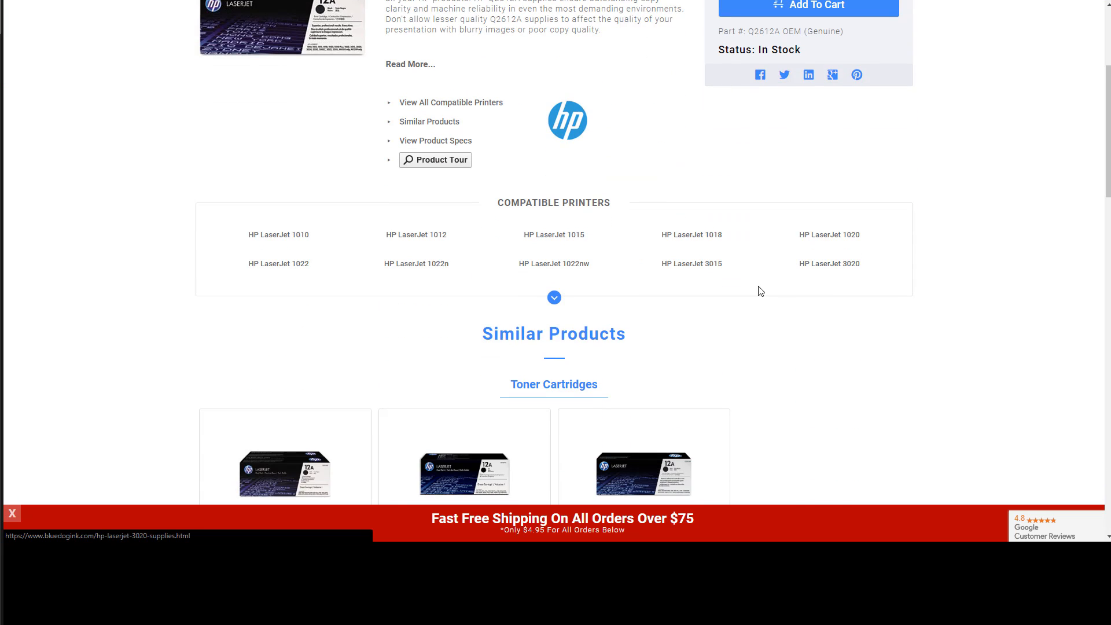
{"action": "left_click_drag", "start_coordinate": [903, 270], "coordinate": [872, 269]}
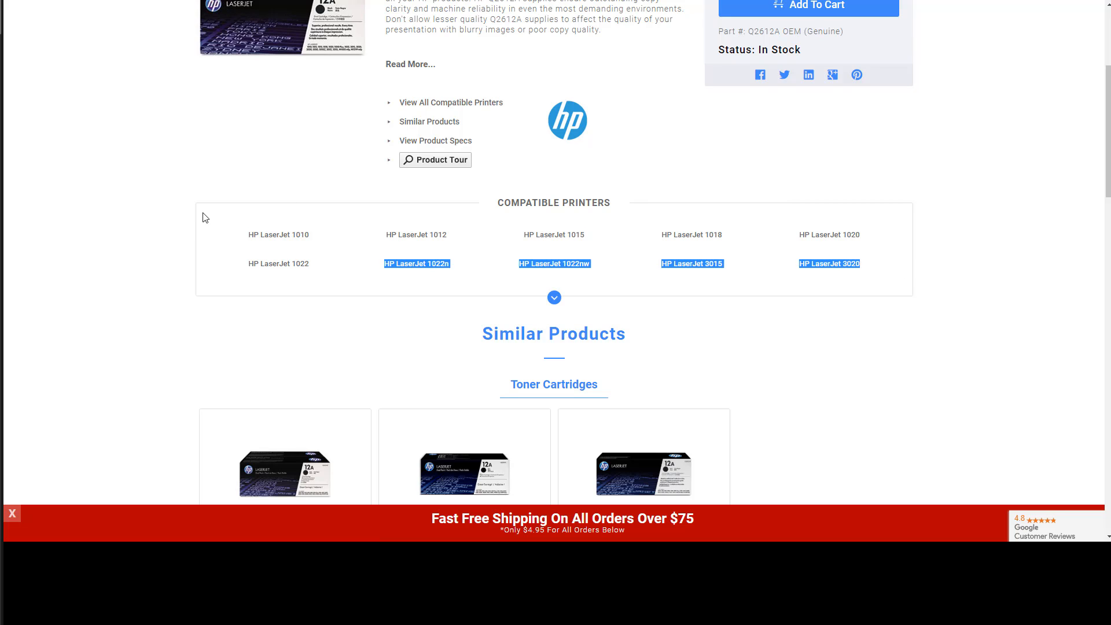
{"action": "left_click_drag", "start_coordinate": [204, 217], "coordinate": [851, 283]}
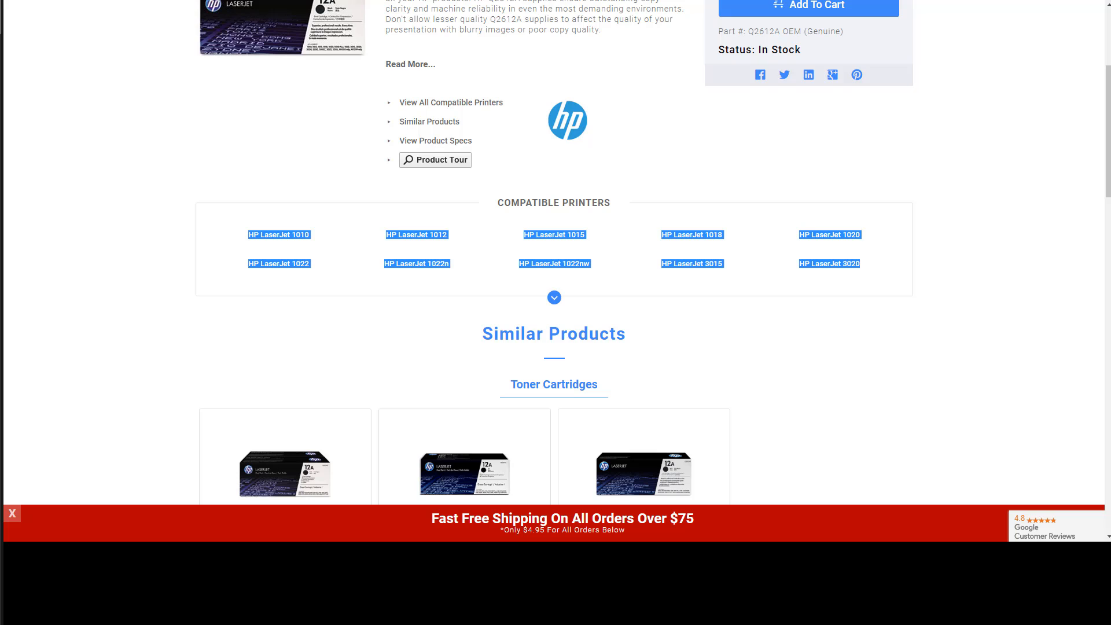
{"action": "left_click", "coordinate": [333, 1]}
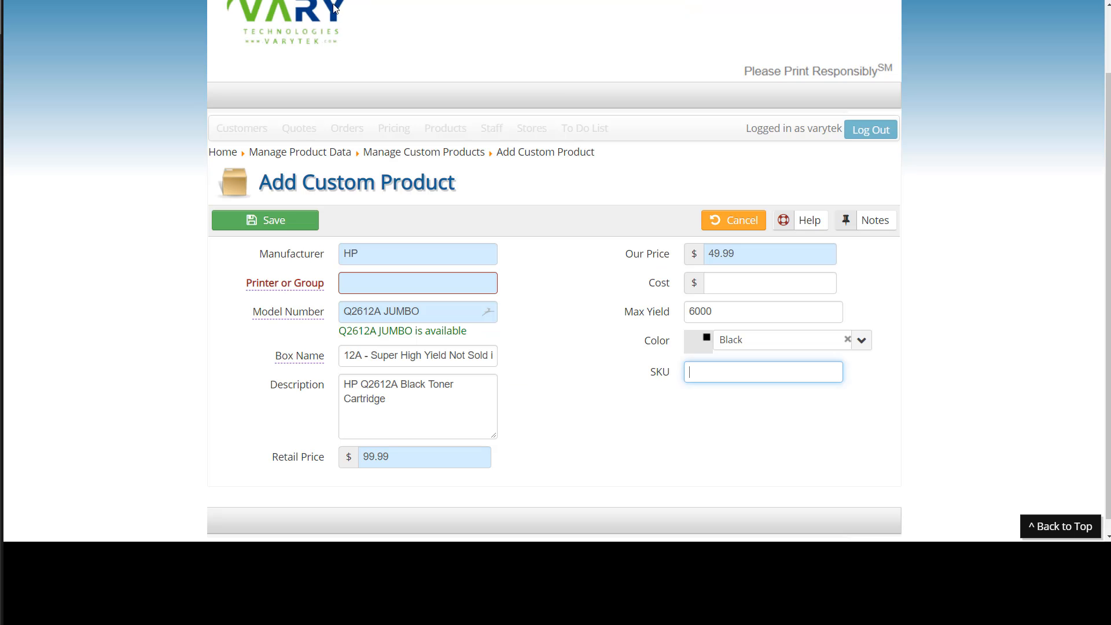
Paste the copied printer list into Printer or Group and separate the last entries with commas.
{"action": "left_click", "coordinate": [352, 284]}
{"action": "key", "text": "ctrl+v"}
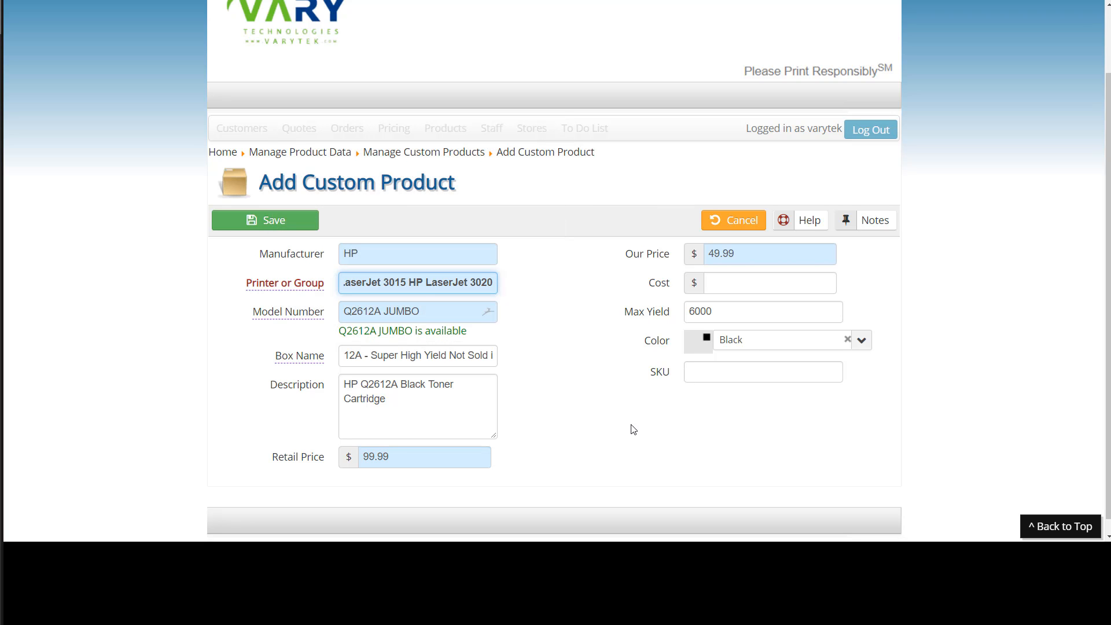
{"action": "key", "text": "BackSpace"}
{"action": "key", "text": "BackSpace"}
{"action": "key", "text": "BackSpace"}
{"action": "key", "text": "BackSpace"}
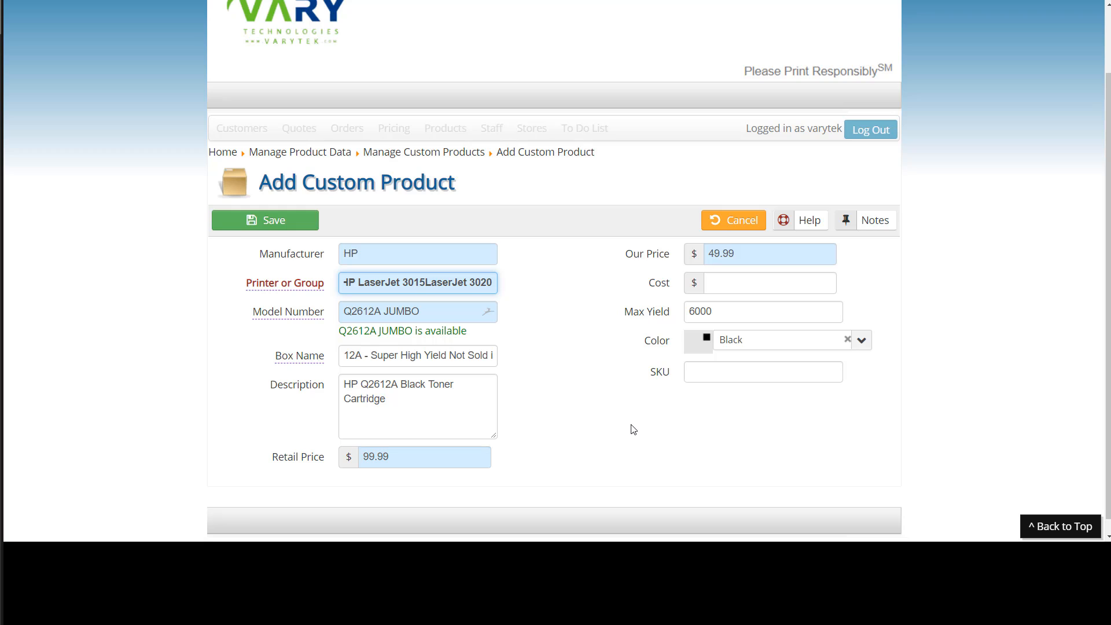
{"action": "type", "text": ","}
{"action": "key", "text": "BackSpace"}
{"action": "key", "text": "BackSpace"}
{"action": "key", "text": "BackSpace"}
{"action": "type", "text": ","}
{"action": "key", "text": "Left"}
{"action": "key", "text": "Left"}
{"action": "key", "text": "Left"}
{"action": "key", "text": "Left"}
{"action": "key", "text": "Left"}
{"action": "key", "text": "Left"}
{"action": "key", "text": "Left"}
{"action": "key", "text": "Left"}
{"action": "key", "text": "Left"}
{"action": "key", "text": "Left"}
{"action": "key", "text": "Left"}
{"action": "key", "text": "Left"}
{"action": "key", "text": "Left"}
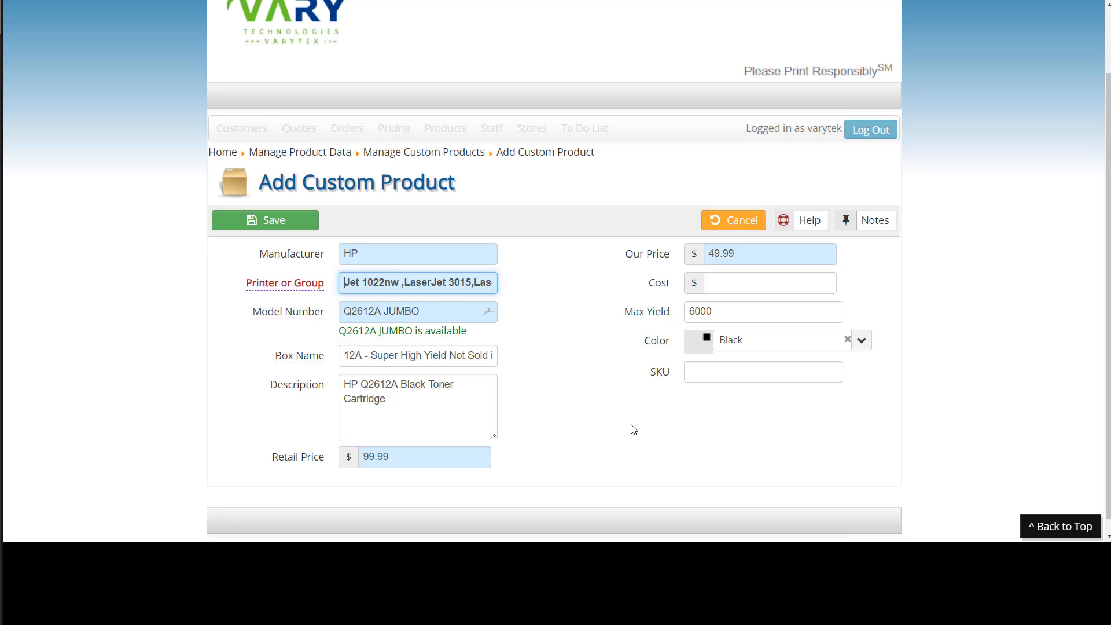
{"action": "key", "text": "Left"}
{"action": "key", "text": "Left"}
{"action": "key", "text": "Left"}
{"action": "key", "text": "Left"}
{"action": "key", "text": "Left"}
{"action": "key", "text": "Delete"}
{"action": "key", "text": "Delete"}
{"action": "key", "text": "Delete"}
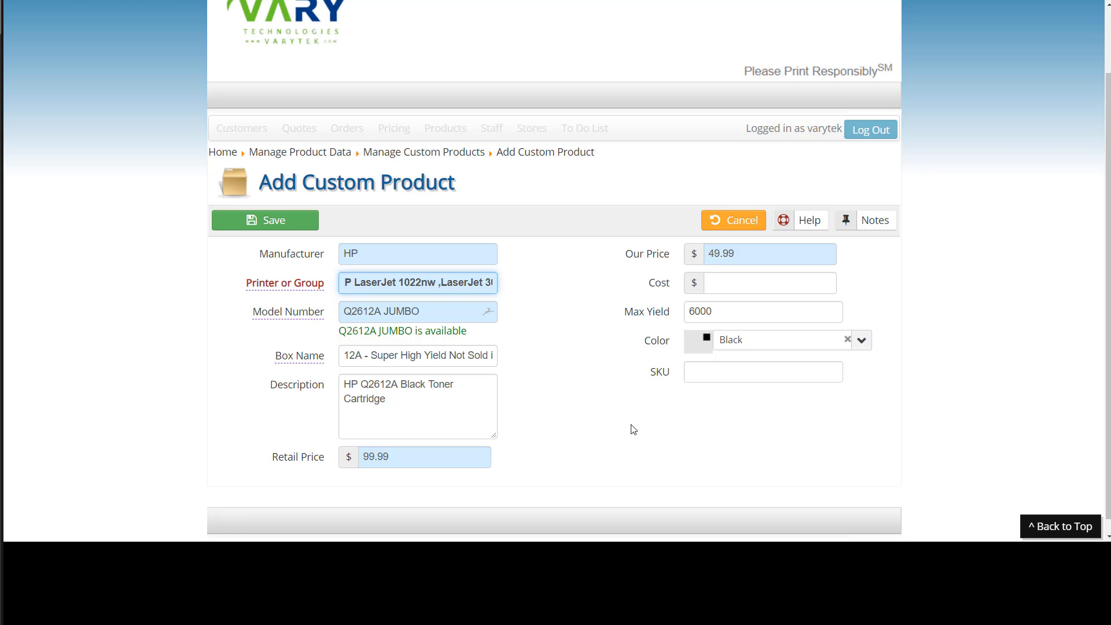
{"action": "key", "text": "Delete"}
Separate the LaserJet 1022 models with commas and re-enter HP LaserJet 1020 in the printer list.
{"action": "key", "text": "Left"}
{"action": "key", "text": "Left"}
{"action": "key", "text": "Left"}
{"action": "key", "text": "Left"}
{"action": "key", "text": "Left"}
{"action": "key", "text": "Left"}
{"action": "key", "text": "Left"}
{"action": "key", "text": "Left"}
{"action": "key", "text": "Left"}
{"action": "key", "text": "Left"}
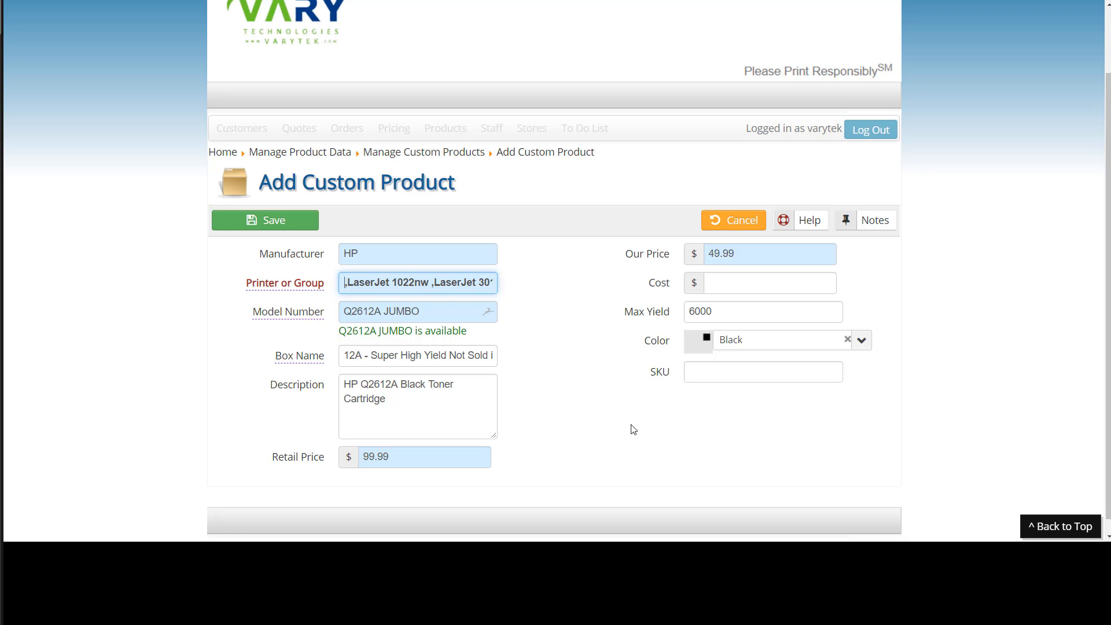
{"action": "key", "text": "Left"}
{"action": "key", "text": "Left"}
{"action": "key", "text": "Left"}
{"action": "key", "text": "Left"}
{"action": "key", "text": "Left"}
{"action": "key", "text": "Left"}
{"action": "key", "text": "Left"}
{"action": "key", "text": "Left"}
{"action": "key", "text": "Left"}
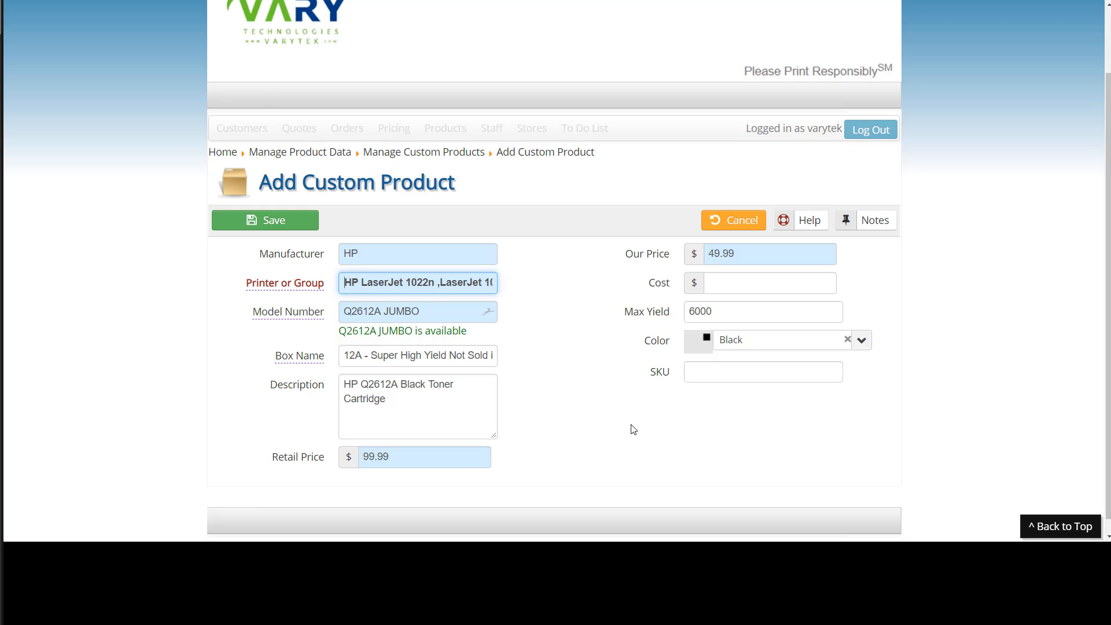
{"action": "key", "text": "Delete"}
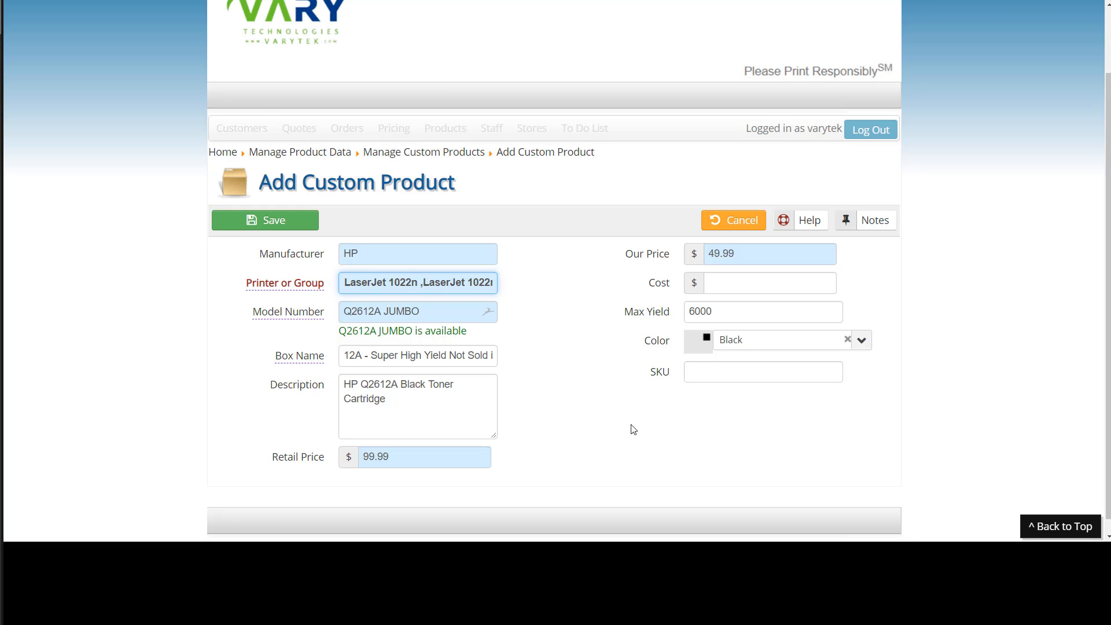
{"action": "key", "text": "Right"}
{"action": "key", "text": "Right"}
{"action": "key", "text": "Right"}
{"action": "key", "text": "Right"}
{"action": "key", "text": "Right"}
{"action": "key", "text": "Right"}
{"action": "key", "text": "Right"}
{"action": "key", "text": "Right"}
{"action": "key", "text": "Right"}
{"action": "key", "text": "Right"}
{"action": "key", "text": "Right"}
{"action": "key", "text": "Right"}
{"action": "key", "text": "Right"}
{"action": "key", "text": "Right"}
{"action": "key", "text": "Right"}
{"action": "key", "text": "Right"}
{"action": "key", "text": "Right"}
{"action": "key", "text": "Right"}
{"action": "key", "text": "Right"}
{"action": "key", "text": "Right"}
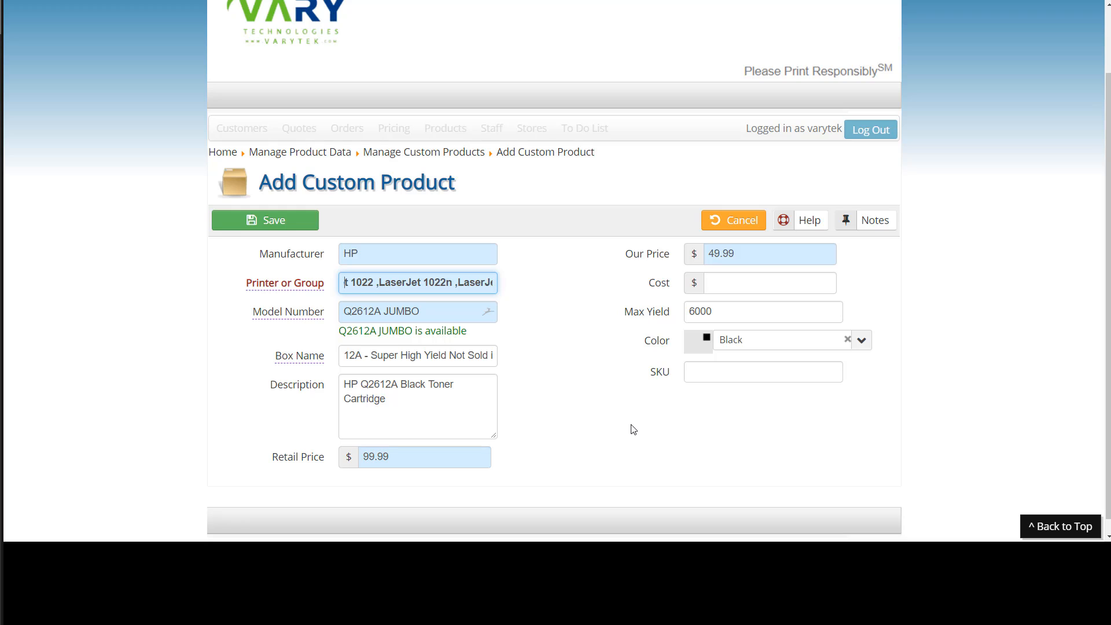
{"action": "key", "text": "Left"}
{"action": "key", "text": "Left"}
{"action": "key", "text": "Left"}
{"action": "key", "text": "Left"}
{"action": "key", "text": "Left"}
{"action": "key", "text": "Left"}
{"action": "key", "text": "Left"}
{"action": "key", "text": "Left"}
{"action": "key", "text": "Left"}
{"action": "key", "text": "Left"}
{"action": "key", "text": "Left"}
{"action": "key", "text": "Left"}
{"action": "key", "text": "Left"}
{"action": "key", "text": "Left"}
{"action": "key", "text": "Left"}
{"action": "key", "text": "Left"}
{"action": "key", "text": "Left"}
{"action": "key", "text": "Left"}
{"action": "key", "text": "Left"}
{"action": "key", "text": "Left"}
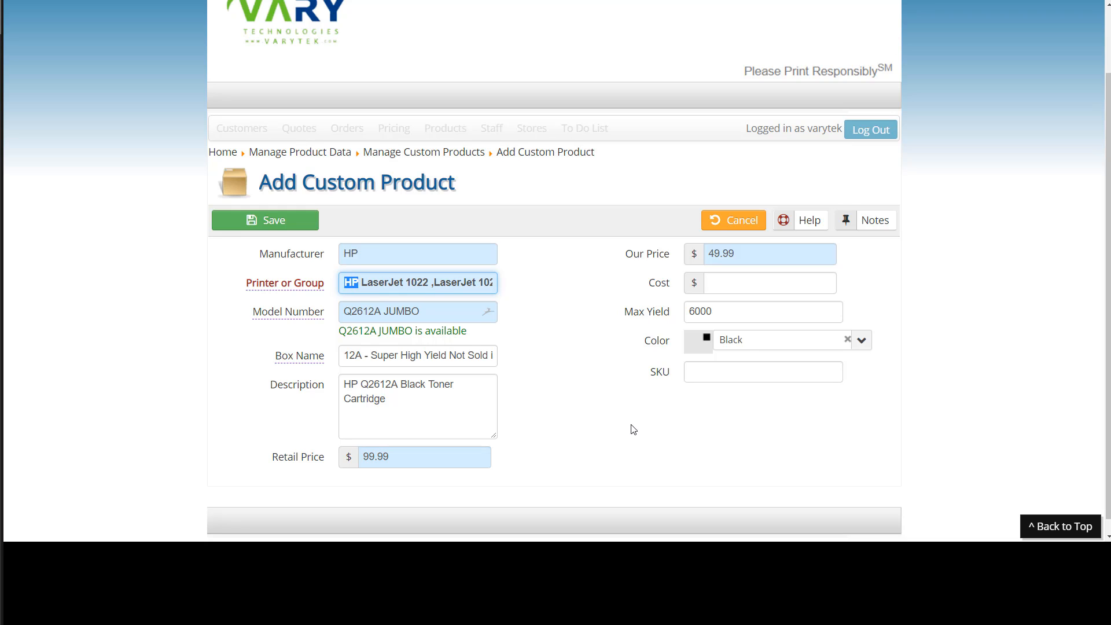
{"action": "key", "text": "Delete"}
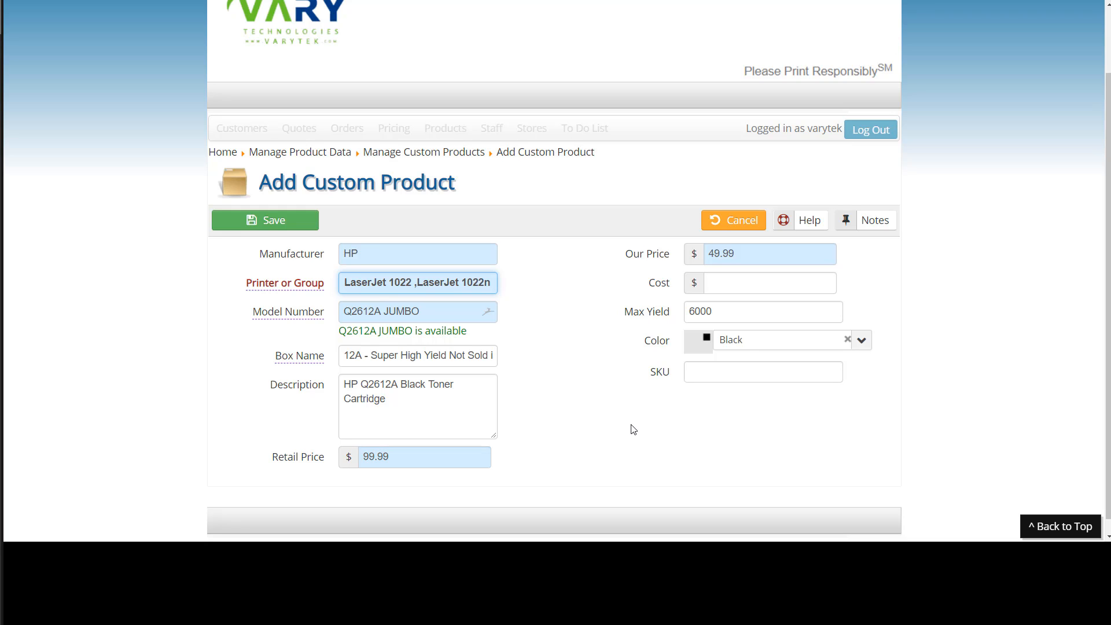
{"action": "type", "text": ","}
{"action": "type", "text": "HP LaserJet 1020"}
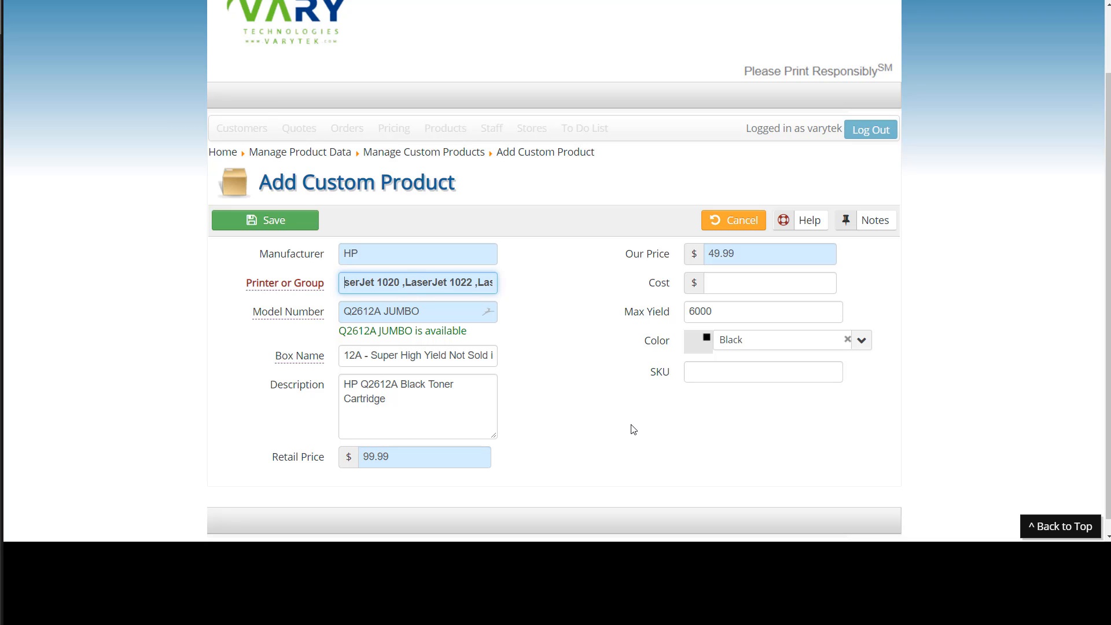
Remove the HP prefixes from the LaserJet 1012 through 1020 entries in Printer or Group and separate them with commas.
{"action": "key", "text": "Left"}
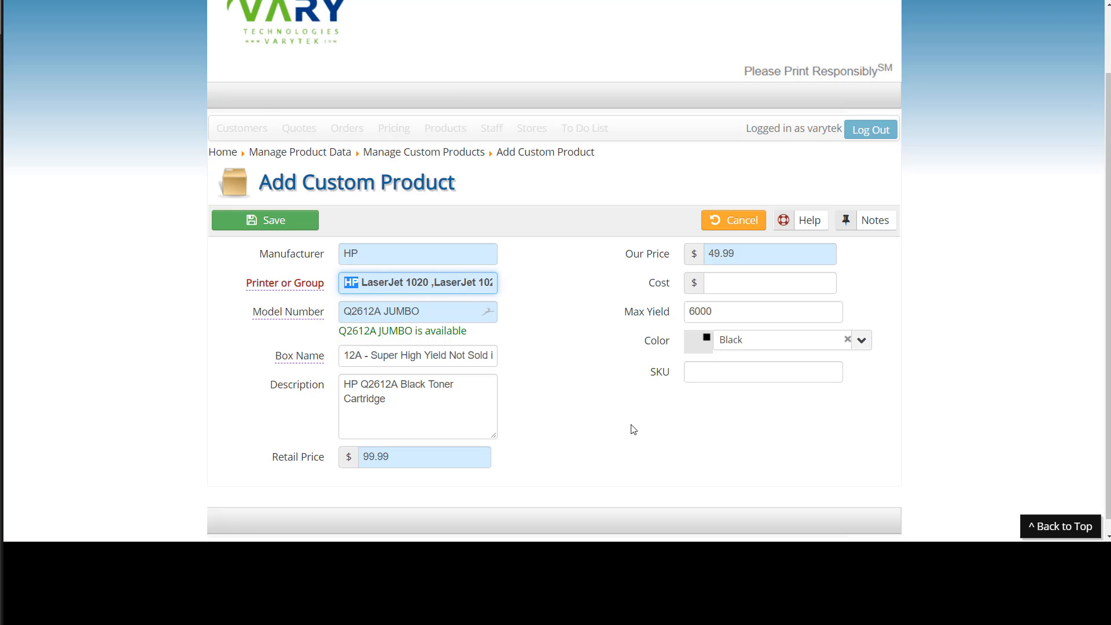
{"action": "key", "text": "BackSpace"}
{"action": "type", "text": ","}
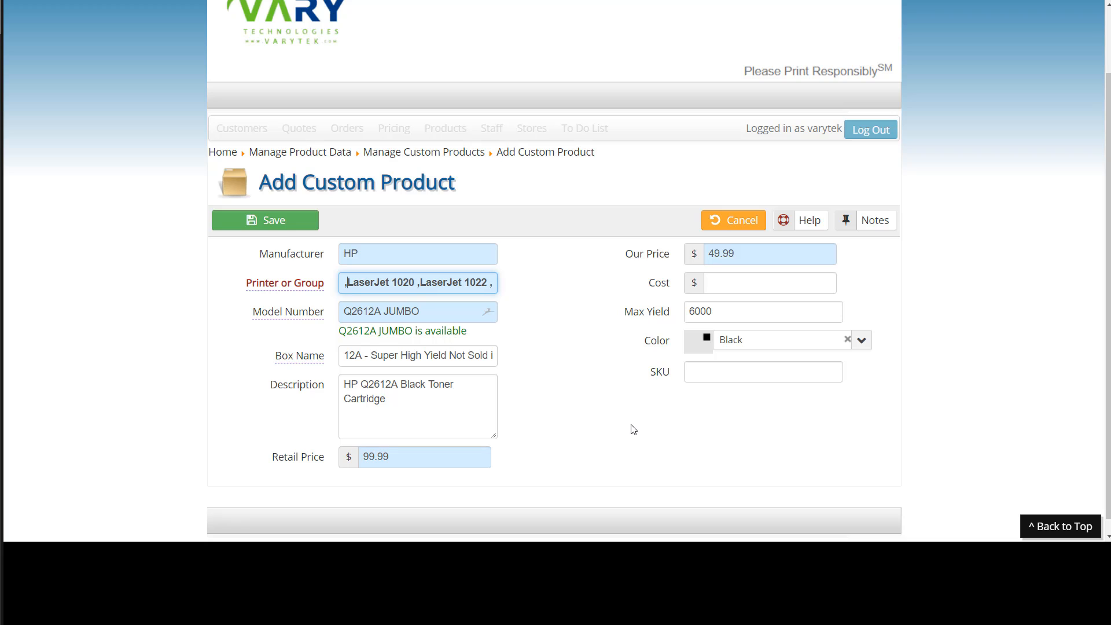
{"action": "key", "text": "Left"}
{"action": "key", "text": "Left"}
{"action": "key", "text": "Left"}
{"action": "key", "text": "Left"}
{"action": "key", "text": "Left"}
{"action": "key", "text": "Left"}
{"action": "key", "text": "Left"}
{"action": "key", "text": "Left"}
{"action": "key", "text": "Left"}
{"action": "key", "text": "Left"}
{"action": "key", "text": "Left"}
{"action": "key", "text": "Left"}
{"action": "key", "text": "Left"}
{"action": "key", "text": "Left"}
{"action": "key", "text": "Left"}
{"action": "key", "text": "Left"}
{"action": "key", "text": "Left"}
{"action": "key", "text": "Left"}
{"action": "key", "text": "Left"}
{"action": "key", "text": "Left"}
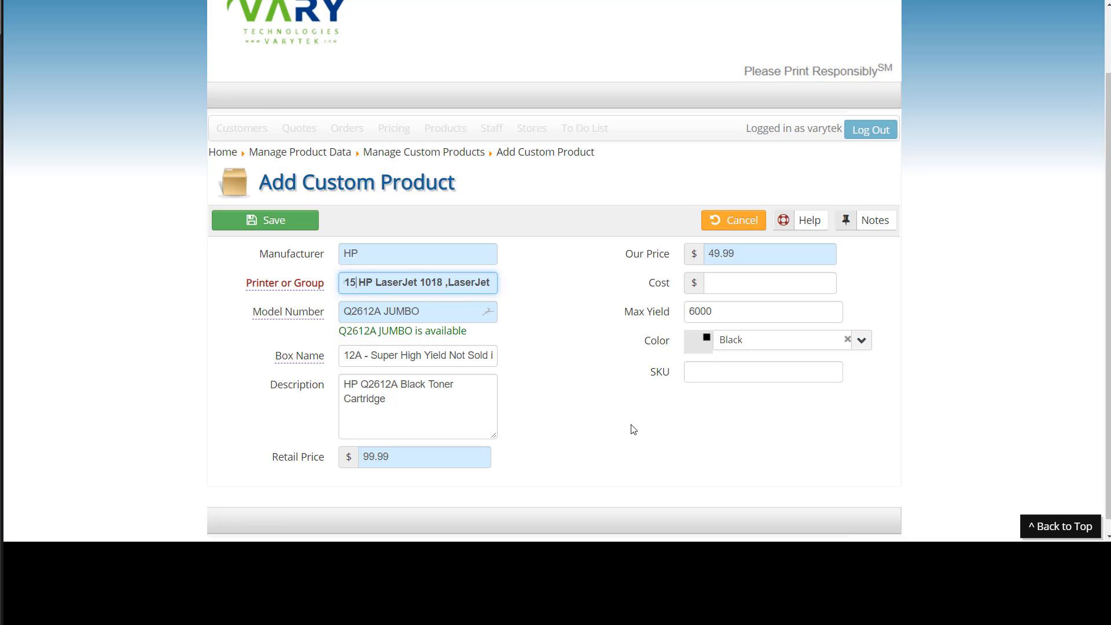
{"action": "key", "text": "shift+Right"}
{"action": "key", "text": "shift+Right"}
{"action": "key", "text": "BackSpace"}
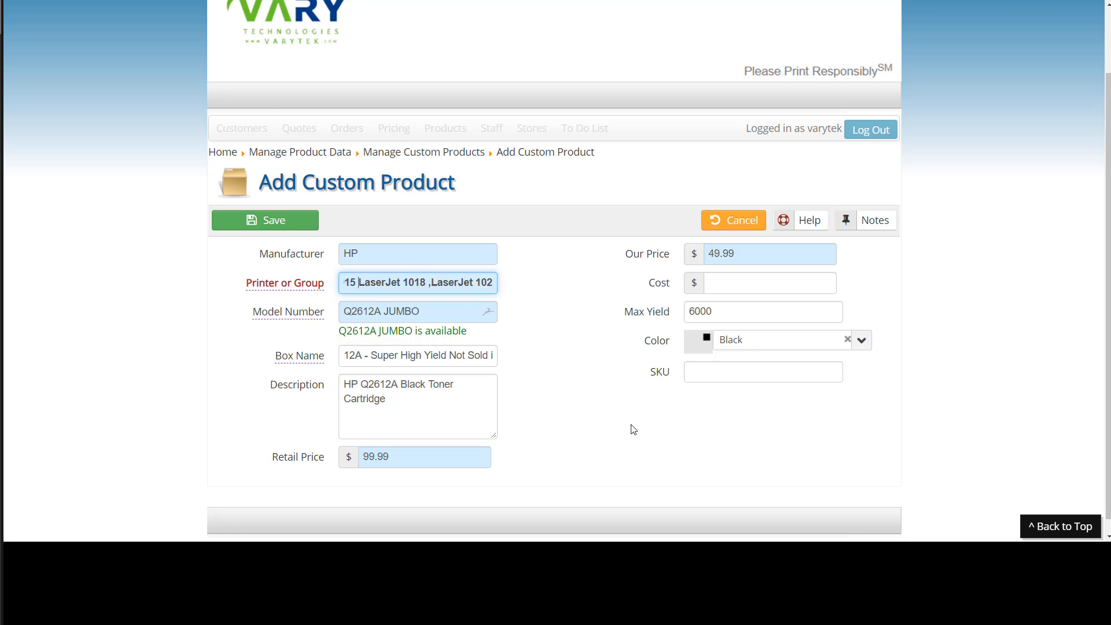
{"action": "type", "text": ","}
{"action": "key", "text": "Left"}
{"action": "key", "text": "Left"}
{"action": "key", "text": "Left"}
{"action": "key", "text": "Left"}
{"action": "key", "text": "Left"}
{"action": "key", "text": "Left"}
{"action": "key", "text": "Left"}
{"action": "key", "text": "Left"}
{"action": "key", "text": "Left"}
{"action": "key", "text": "Left"}
{"action": "key", "text": "Left"}
{"action": "key", "text": "Left"}
{"action": "key", "text": "Left"}
{"action": "key", "text": "Left"}
{"action": "key", "text": "Left"}
{"action": "key", "text": "Left"}
{"action": "key", "text": "Left"}
{"action": "key", "text": "Left"}
{"action": "key", "text": "Left"}
{"action": "key", "text": "Left"}
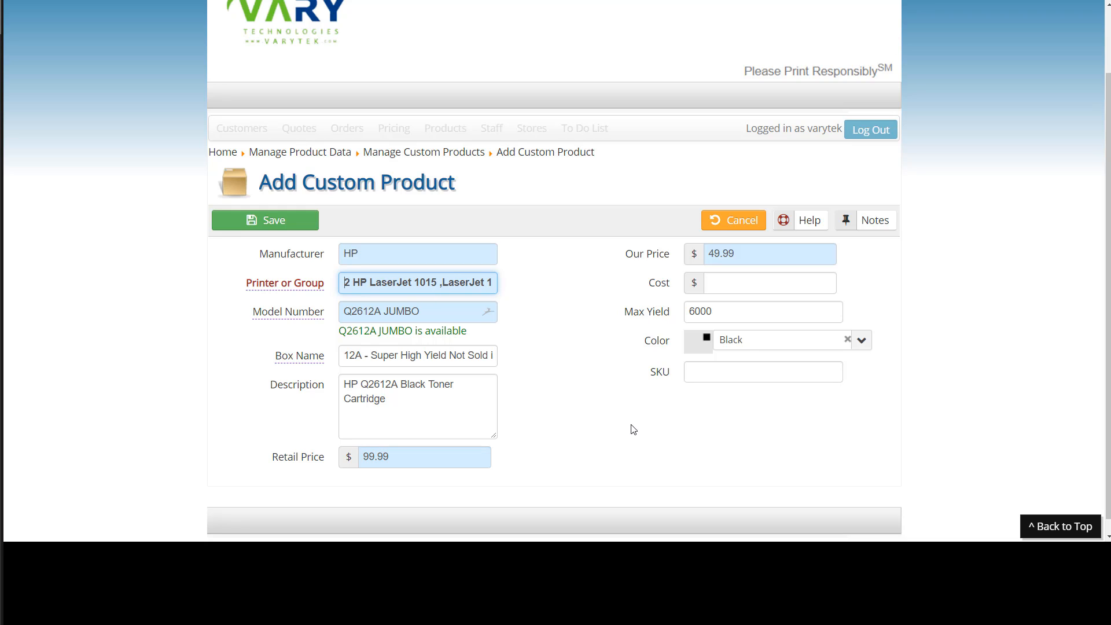
{"action": "key", "text": "shift+Right"}
{"action": "key", "text": "shift+Right"}
{"action": "key", "text": "BackSpace"}
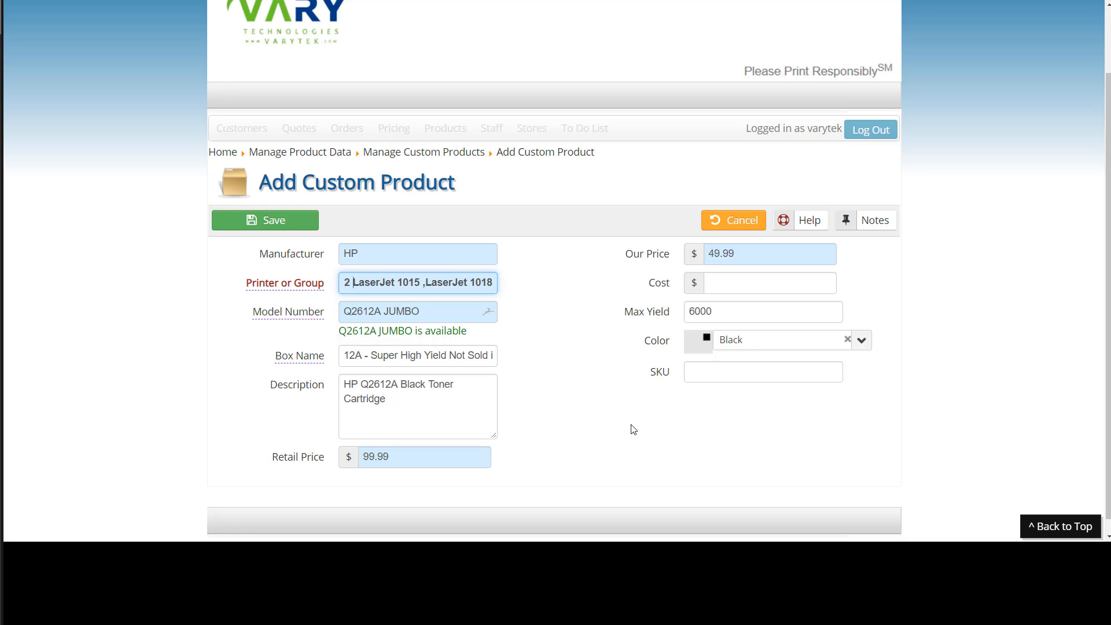
{"action": "type", "text": ","}
{"action": "key", "text": "Left"}
{"action": "key", "text": "Left"}
{"action": "key", "text": "Left"}
{"action": "key", "text": "Left"}
{"action": "key", "text": "Left"}
{"action": "key", "text": "Left"}
{"action": "key", "text": "Left"}
{"action": "key", "text": "Left"}
{"action": "key", "text": "Left"}
{"action": "key", "text": "Left"}
{"action": "key", "text": "Left"}
{"action": "key", "text": "Left"}
{"action": "key", "text": "Left"}
{"action": "key", "text": "Left"}
{"action": "key", "text": "Left"}
{"action": "key", "text": "Left"}
{"action": "key", "text": "Left"}
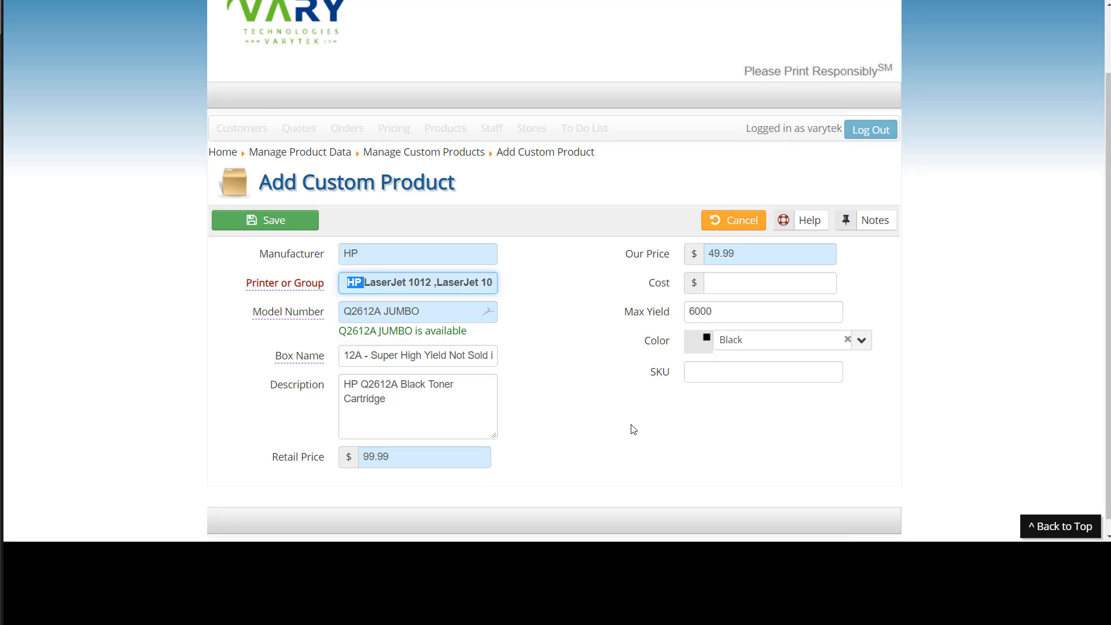
{"action": "key", "text": "BackSpace"}
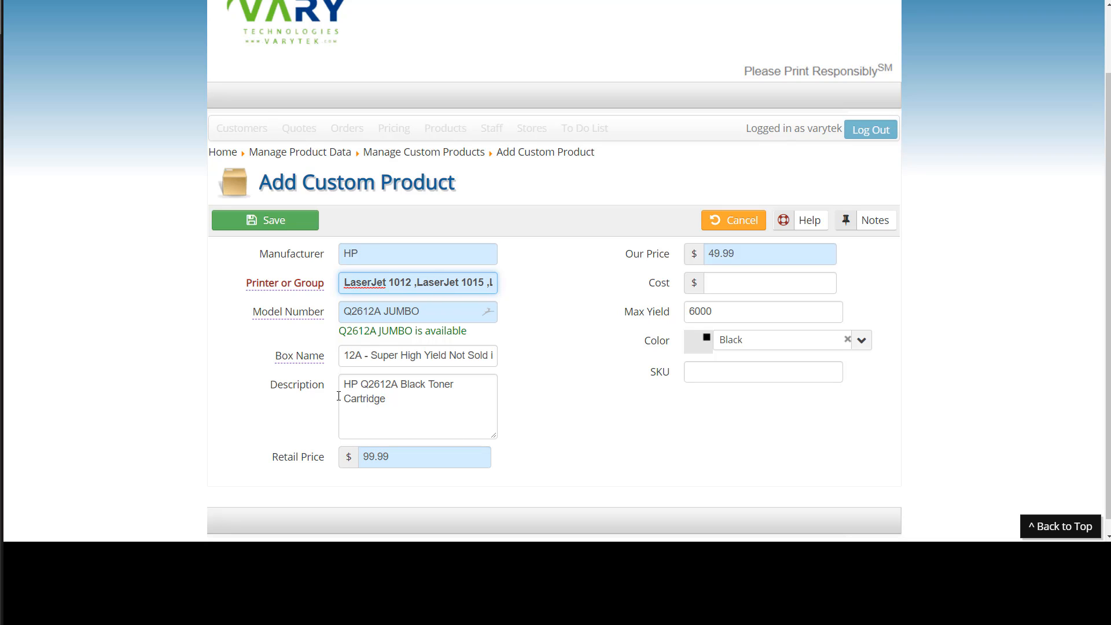
Remove HP from the first printer entry, put a comma after LaserJet 1, and try to save the product.
{"action": "left_click", "coordinate": [184, 301]}
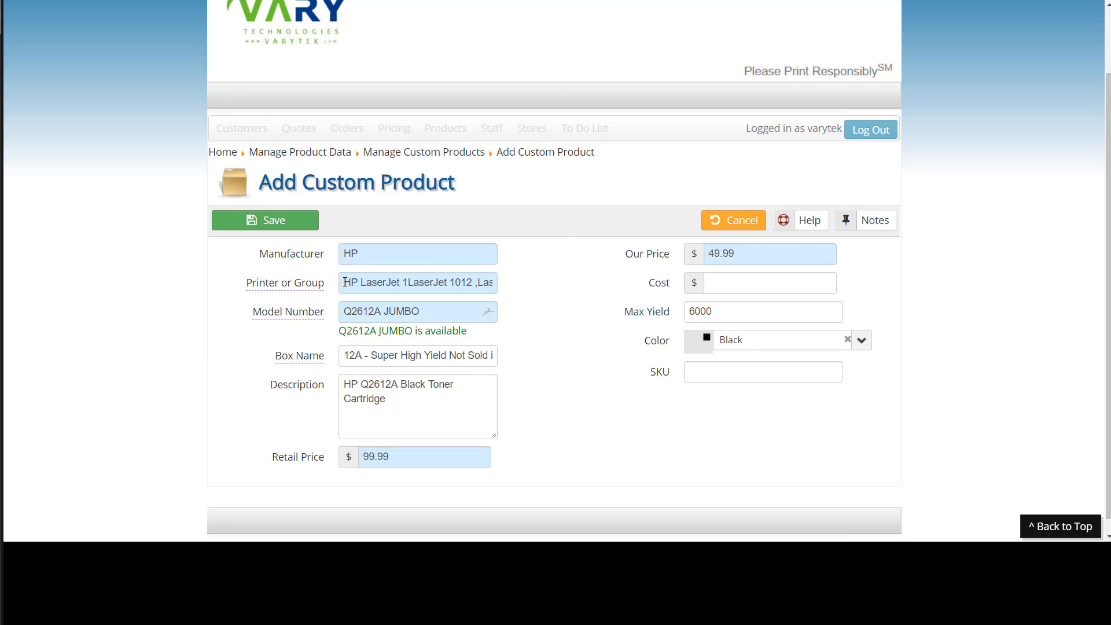
{"action": "mouse_move", "coordinate": [354, 286]}
{"action": "left_click_drag", "start_coordinate": [362, 280], "coordinate": [302, 284]}
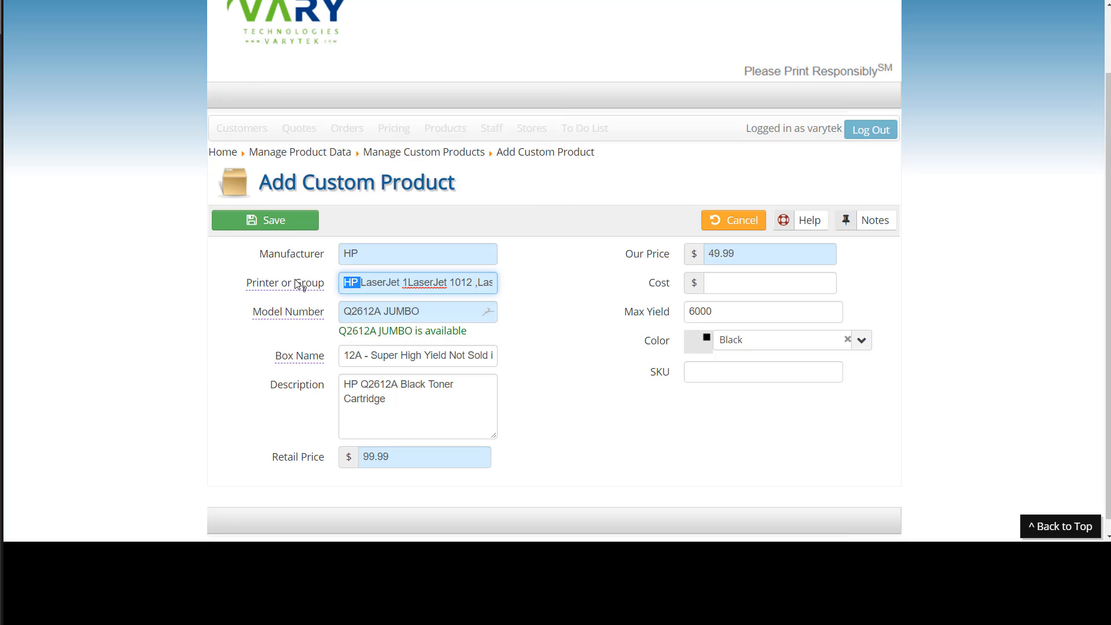
{"action": "key", "text": "BackSpace"}
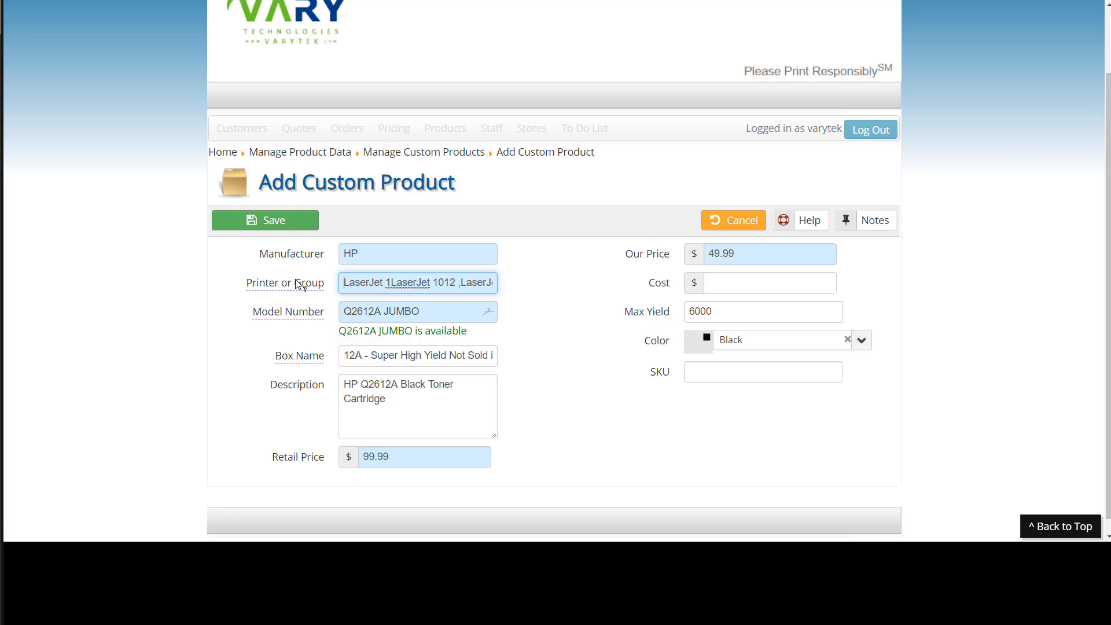
{"action": "type", "text": ","}
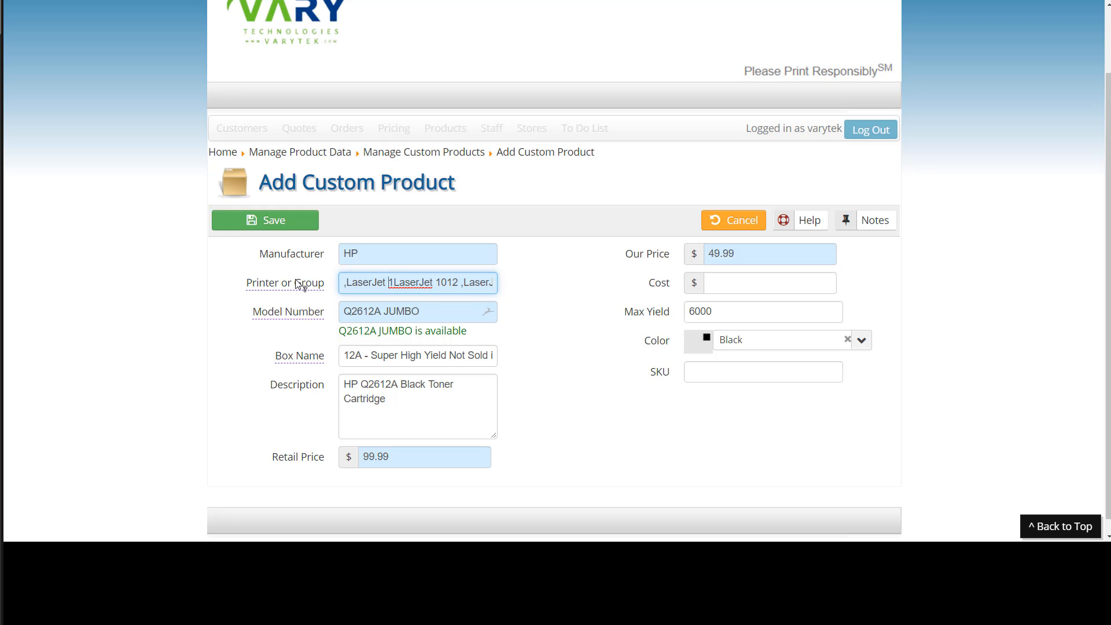
{"action": "type", "text": ","}
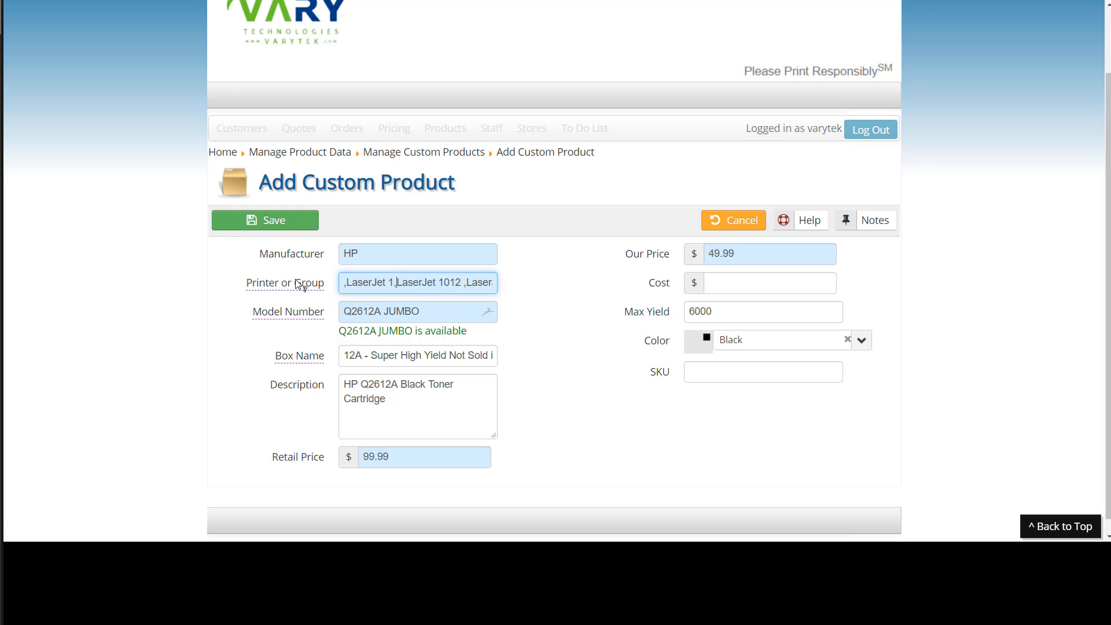
{"action": "left_click", "coordinate": [278, 224]}
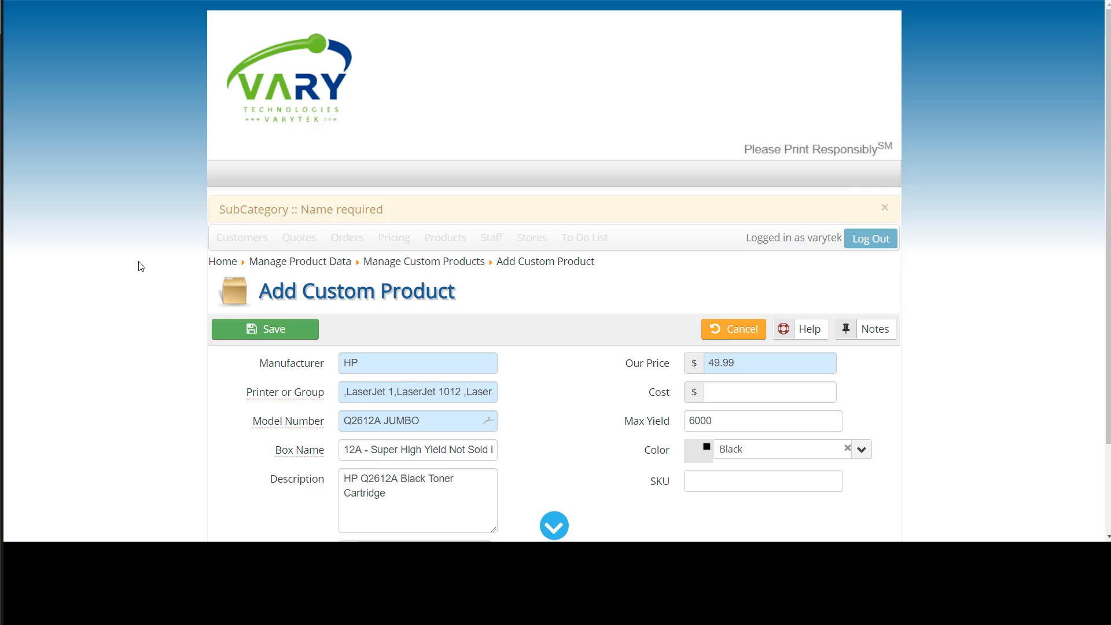
Delete the leading comma from the Printer or Group list and save the custom product.
{"action": "scroll", "coordinate": [151, 206], "scroll_direction": "down", "scroll_amount": 2}
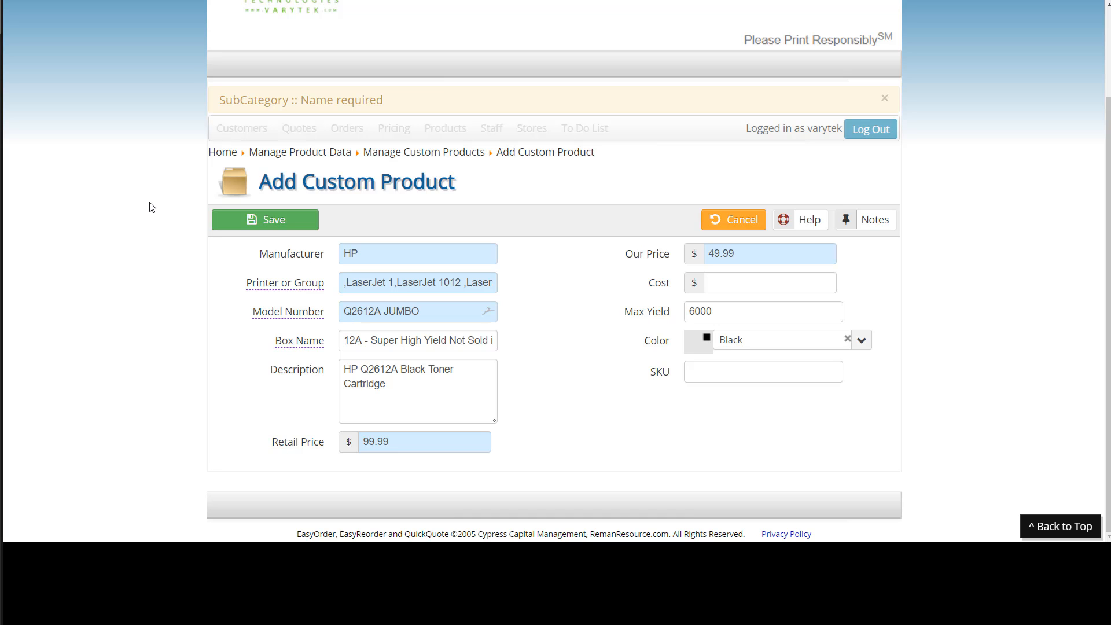
{"action": "mouse_move", "coordinate": [363, 283]}
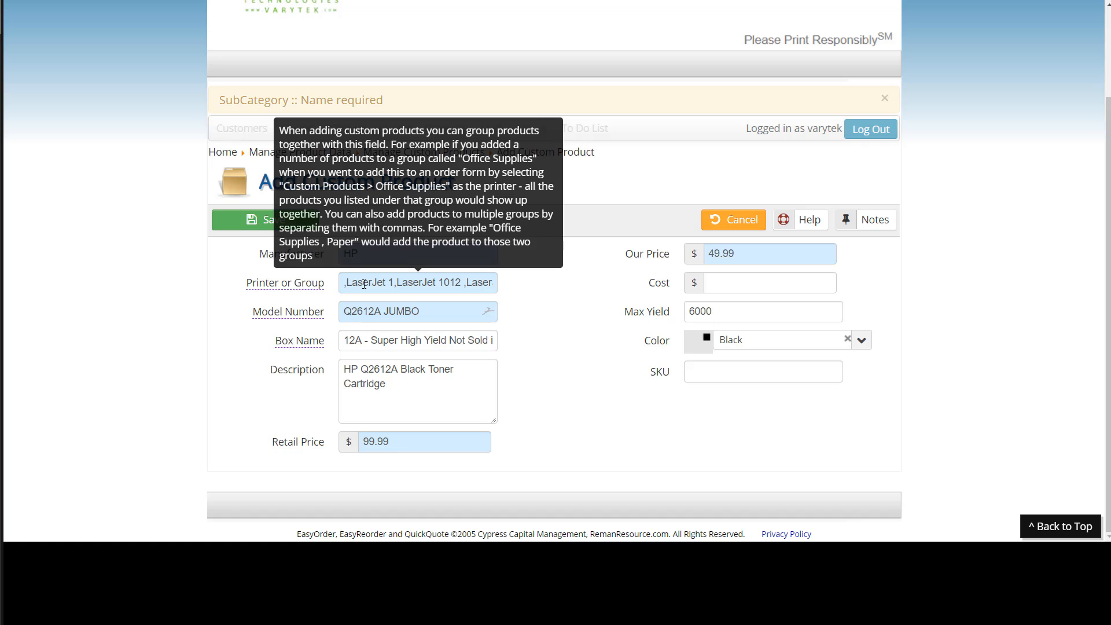
{"action": "left_click_drag", "start_coordinate": [364, 284], "coordinate": [573, 295]}
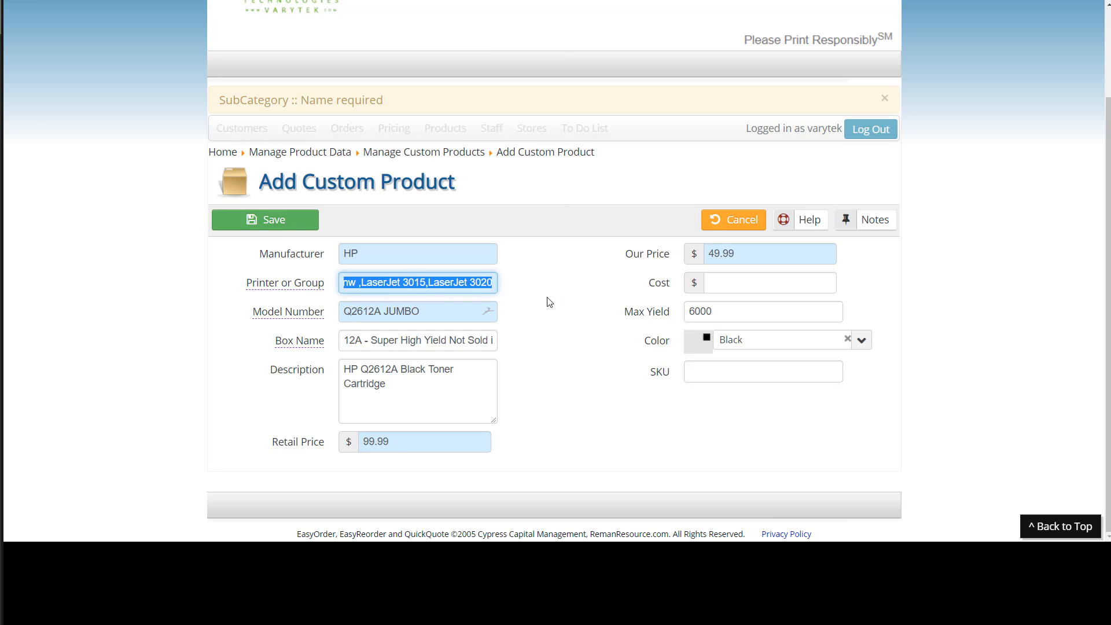
{"action": "left_click", "coordinate": [474, 292]}
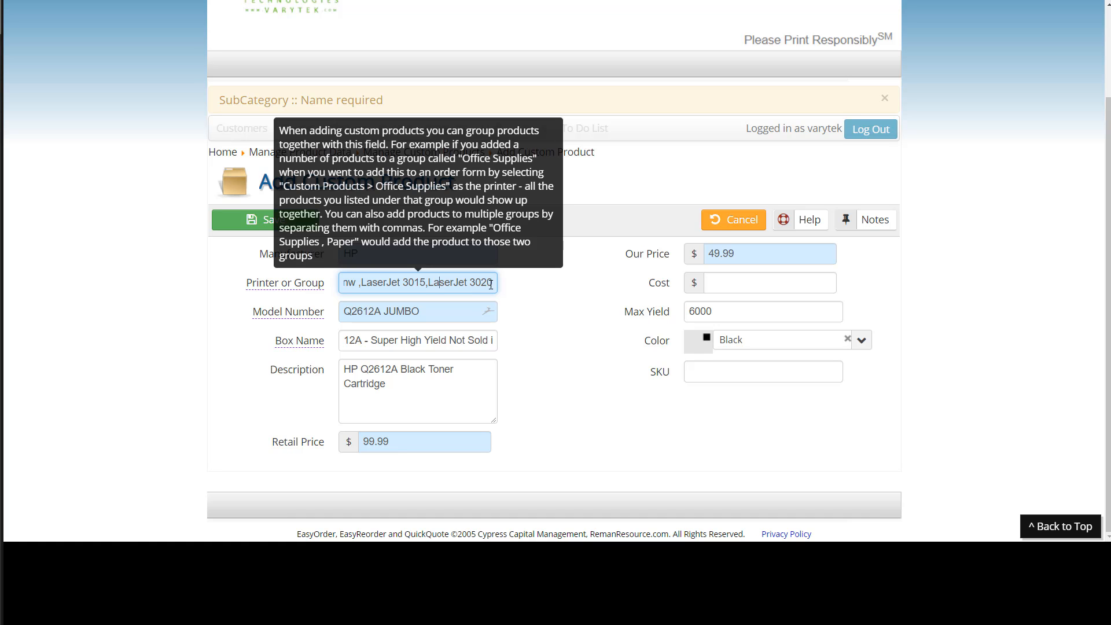
{"action": "key", "text": "ctrl+a"}
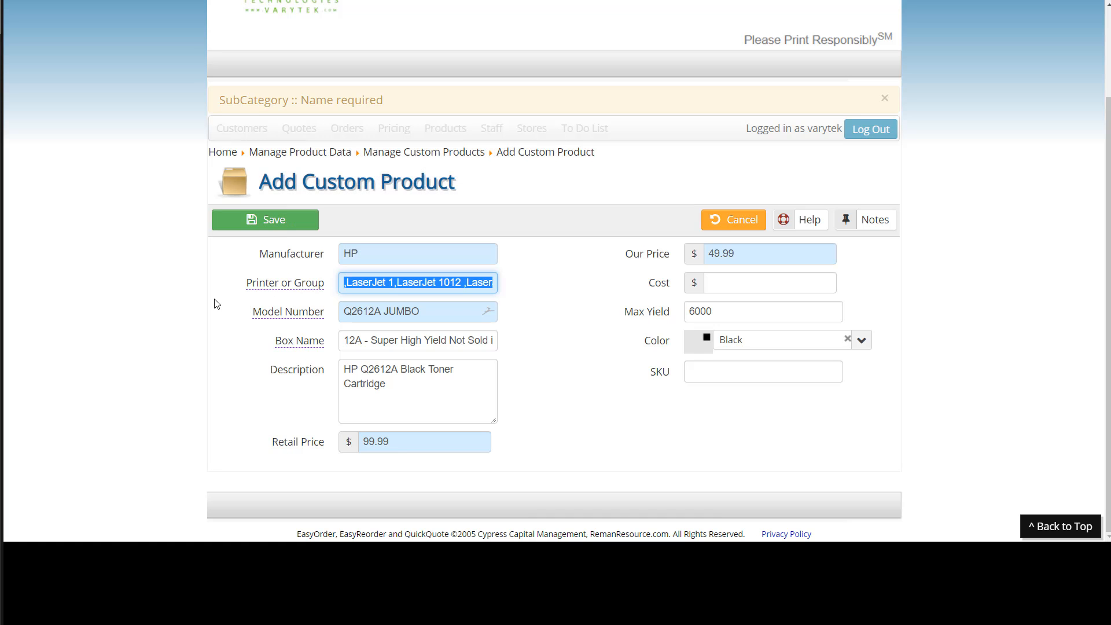
{"action": "left_click", "coordinate": [347, 284]}
{"action": "key", "text": "BackSpace"}
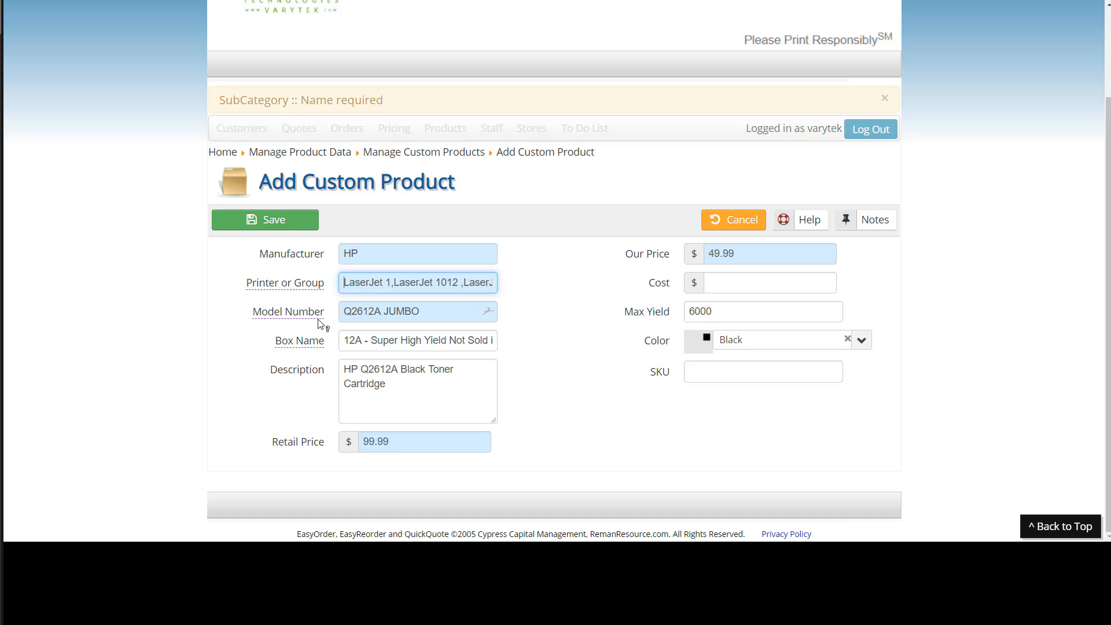
{"action": "left_click", "coordinate": [246, 222]}
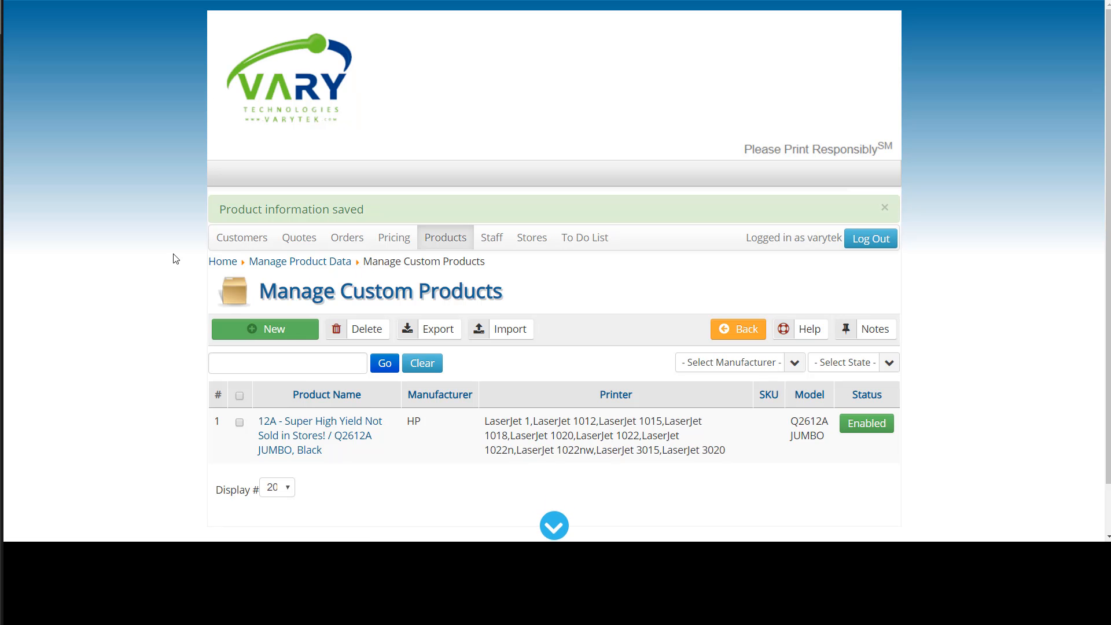
Return home, open Manage Quotes and start a new quote.
{"action": "scroll", "coordinate": [174, 256], "scroll_direction": "down", "scroll_amount": 1}
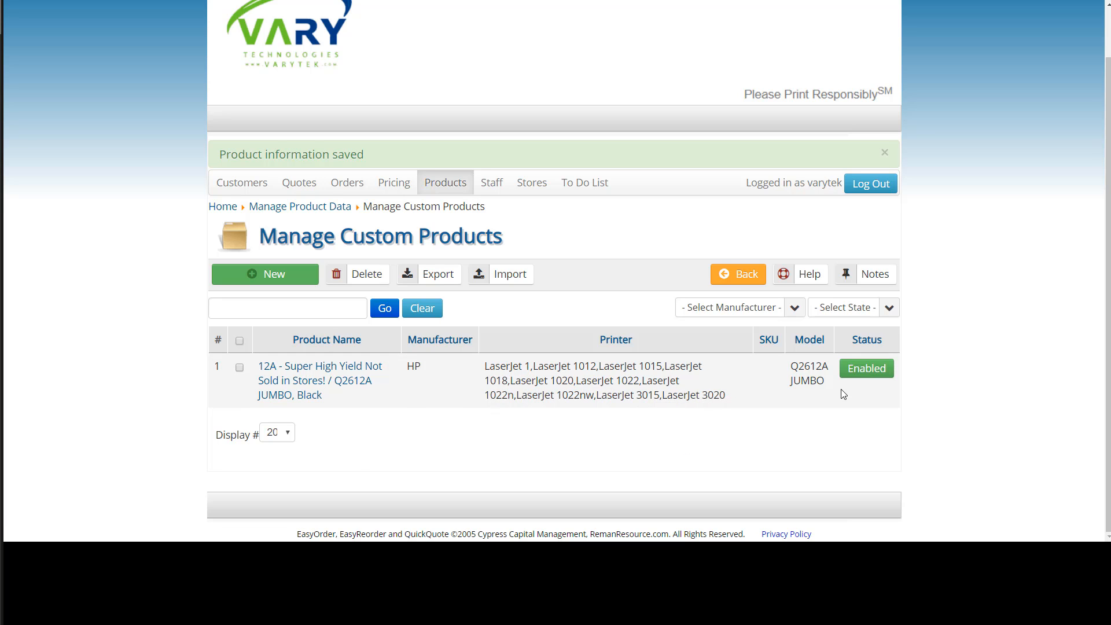
{"action": "left_click", "coordinate": [222, 207]}
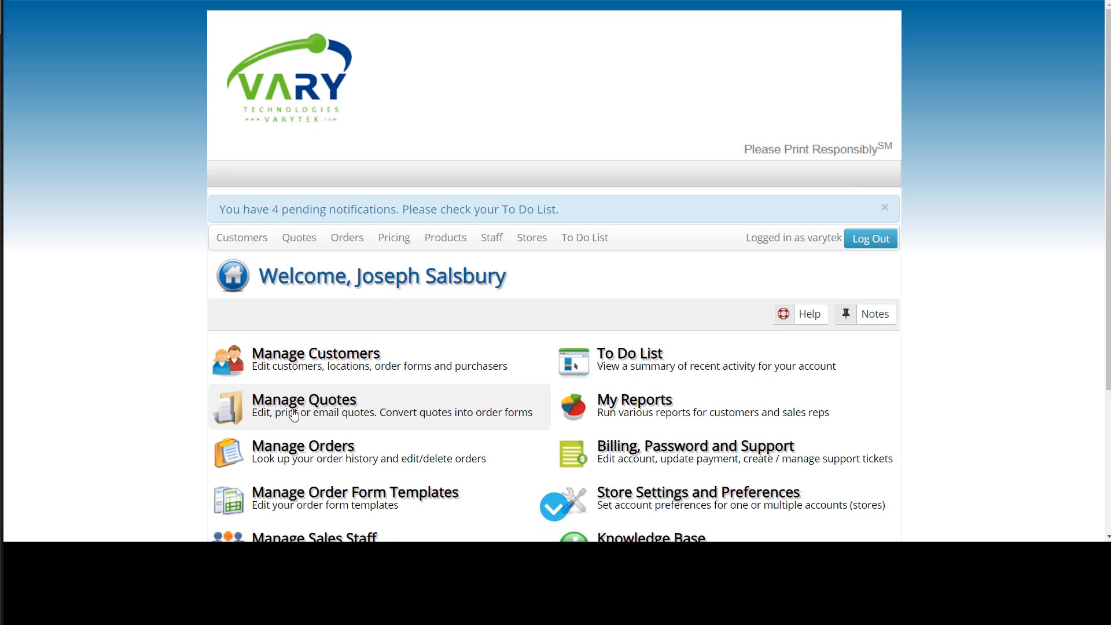
{"action": "left_click", "coordinate": [293, 405]}
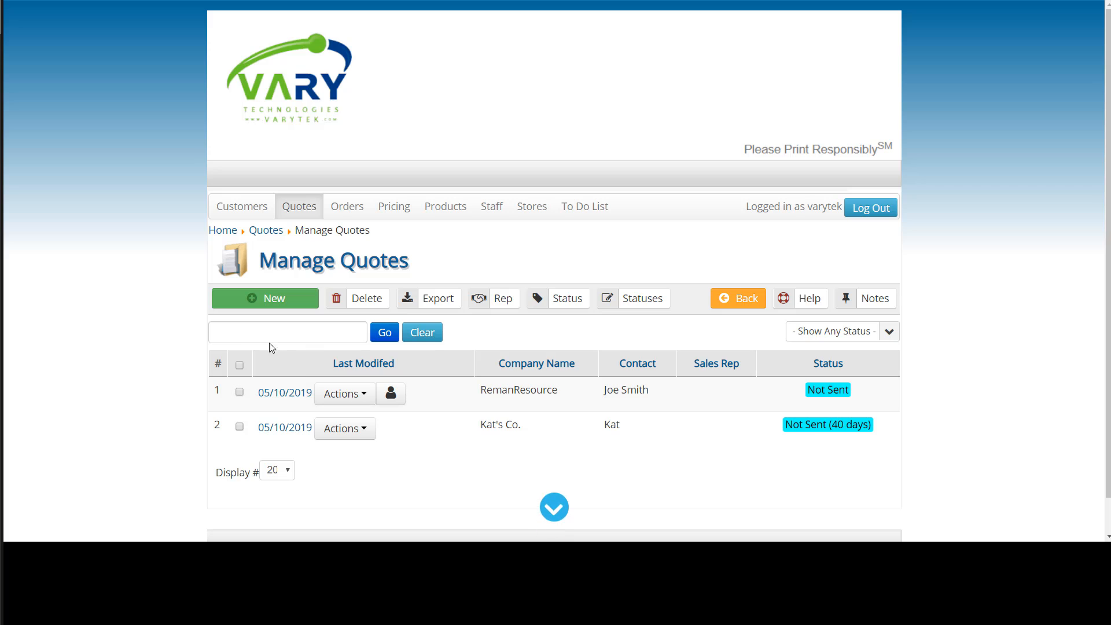
{"action": "left_click", "coordinate": [273, 306]}
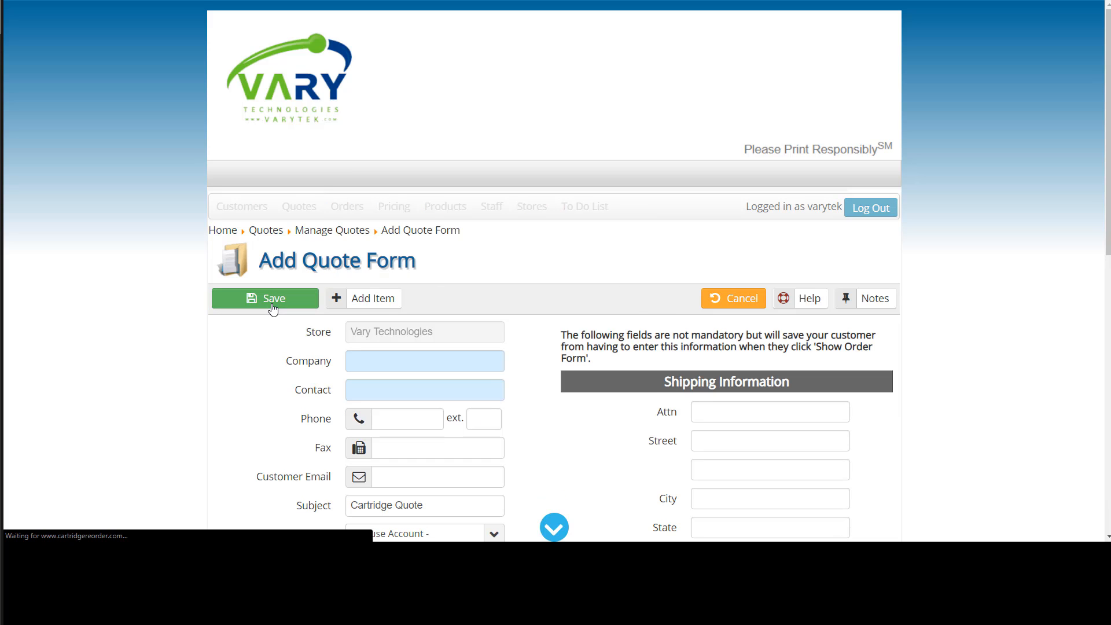
Set the quote's Company to Custom Products Quote and fill in the contact's full name.
{"action": "left_click", "coordinate": [360, 297]}
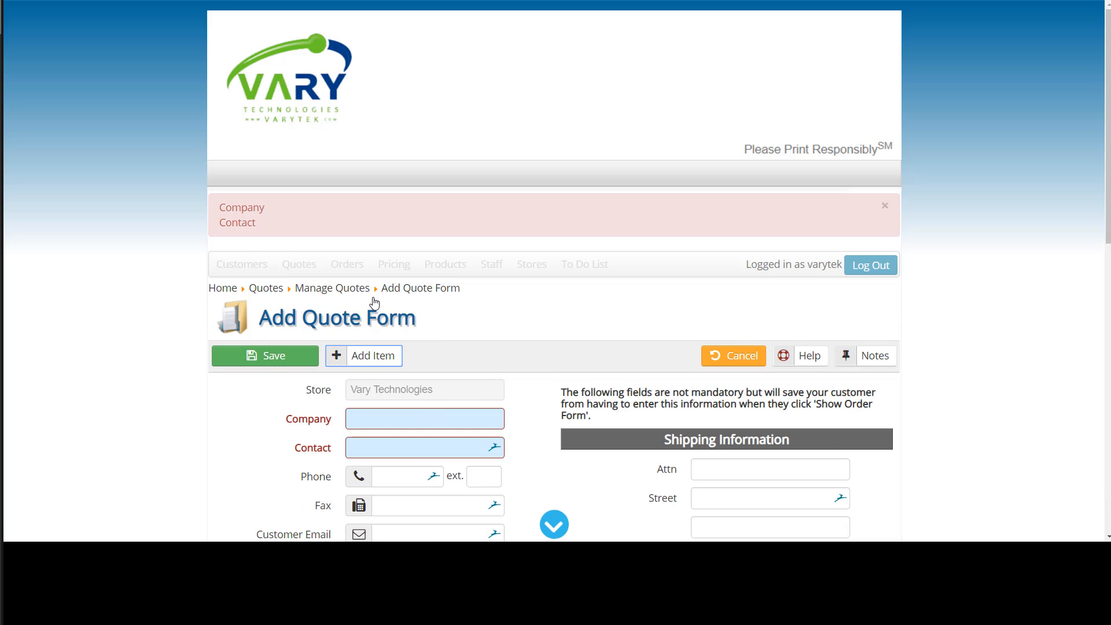
{"action": "scroll", "coordinate": [358, 324], "scroll_direction": "down", "scroll_amount": 2}
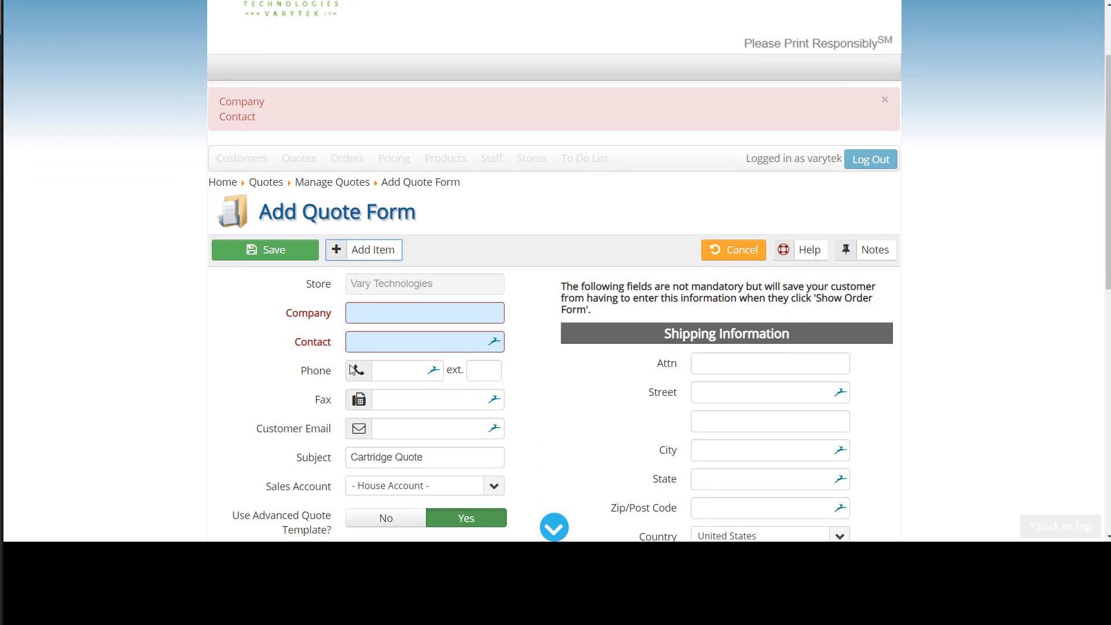
{"action": "left_click", "coordinate": [365, 294]}
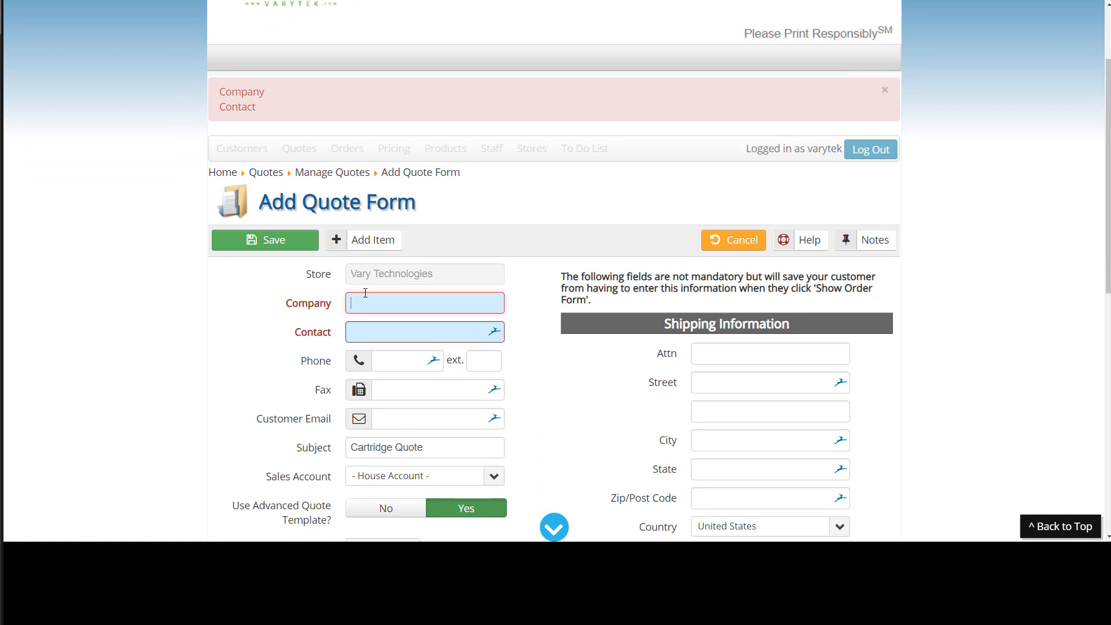
{"action": "type", "text": "Custom Products"}
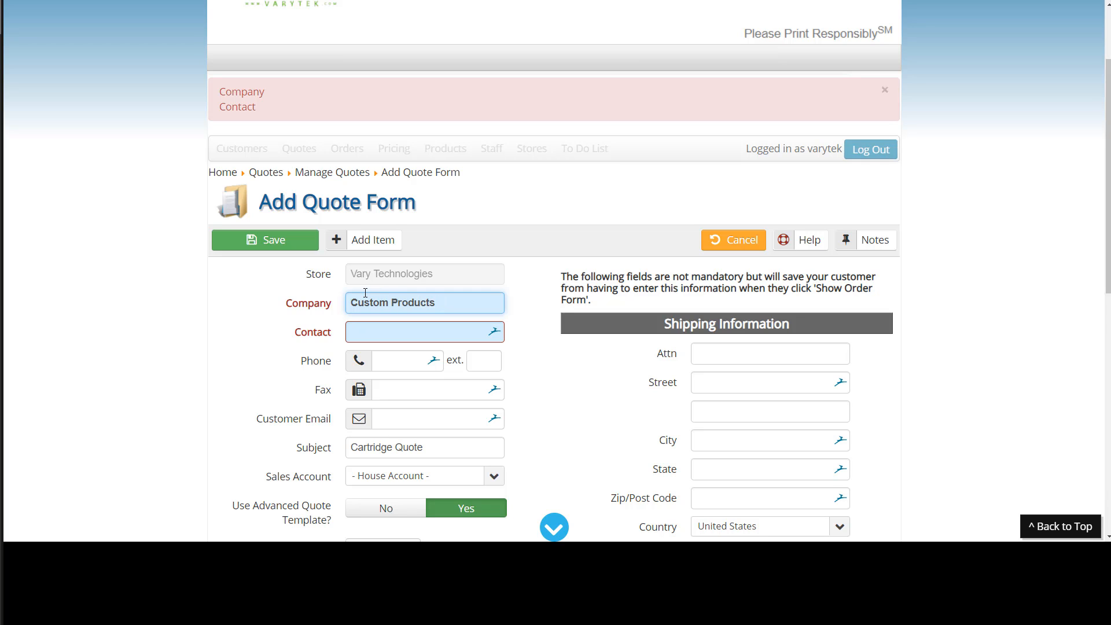
{"action": "type", "text": " Quote"}
{"action": "key", "text": "Tab"}
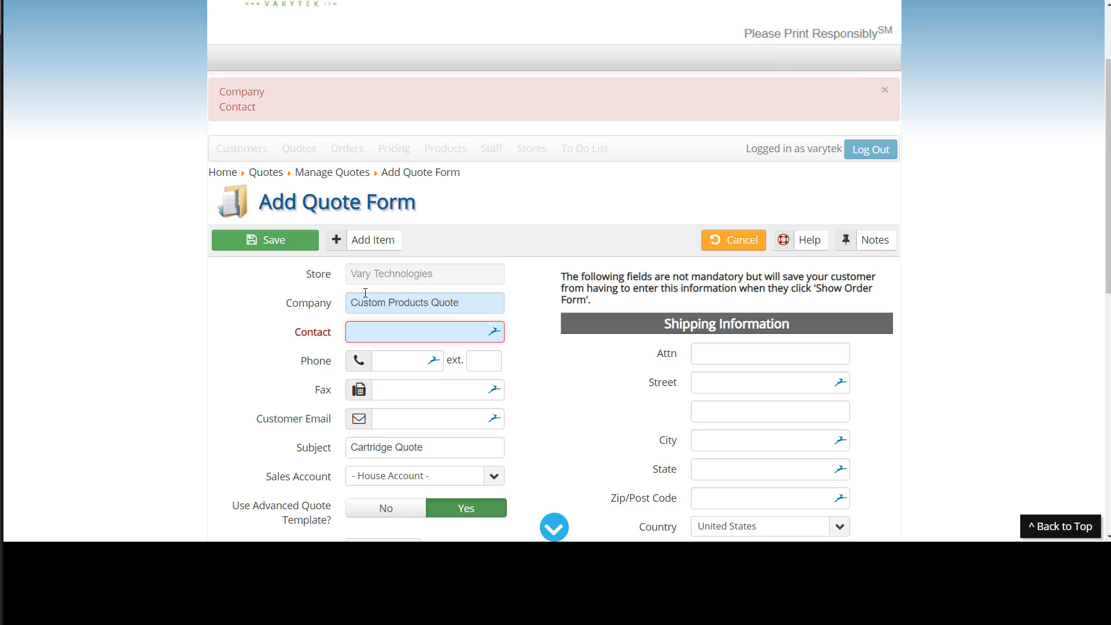
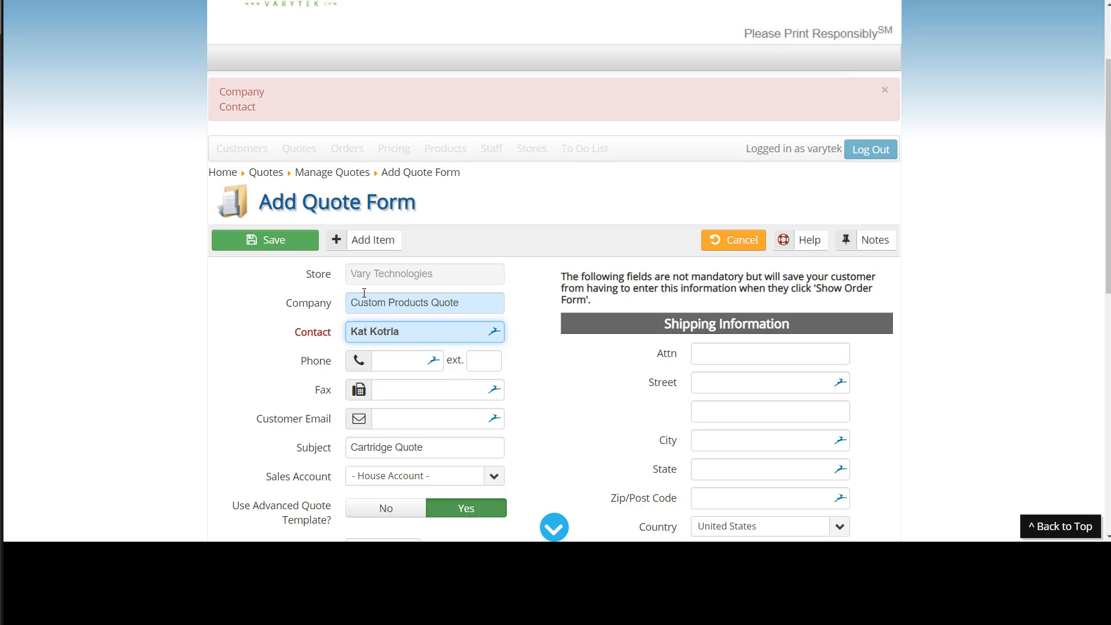
Open the product finder for a new quote item and set the search to Custom products from manufacturer HP.
{"action": "left_click", "coordinate": [368, 241]}
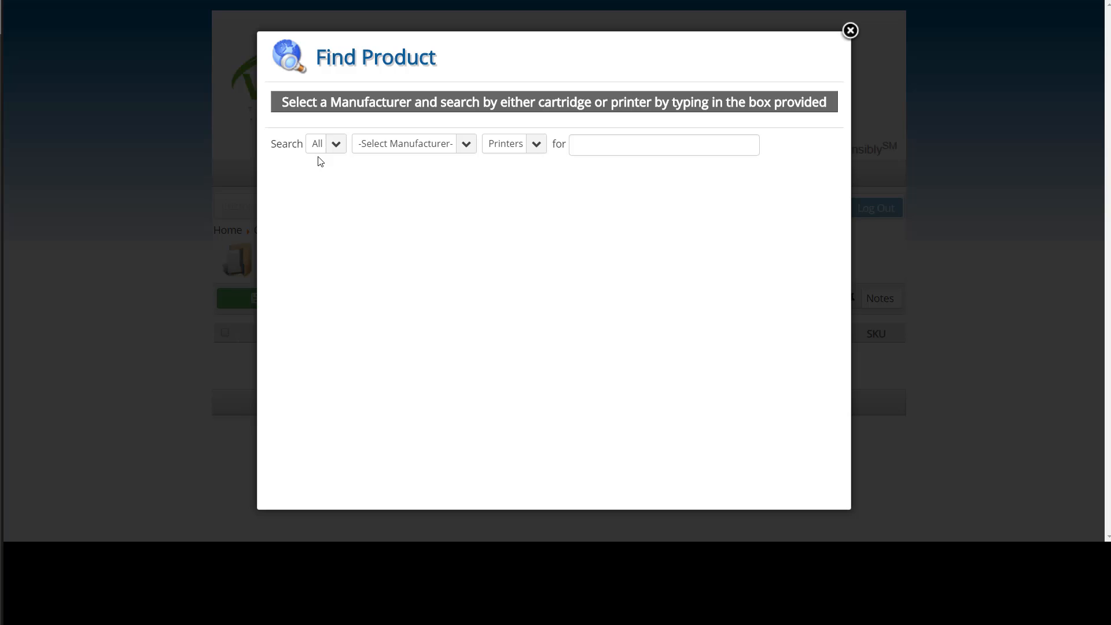
{"action": "left_click", "coordinate": [337, 150]}
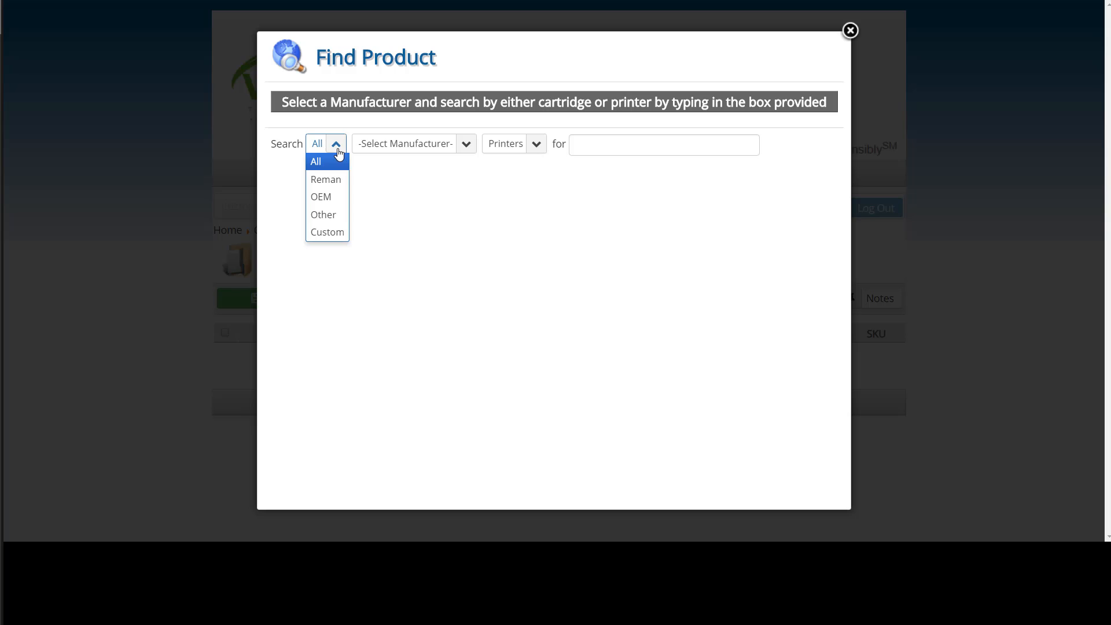
{"action": "left_click", "coordinate": [319, 233]}
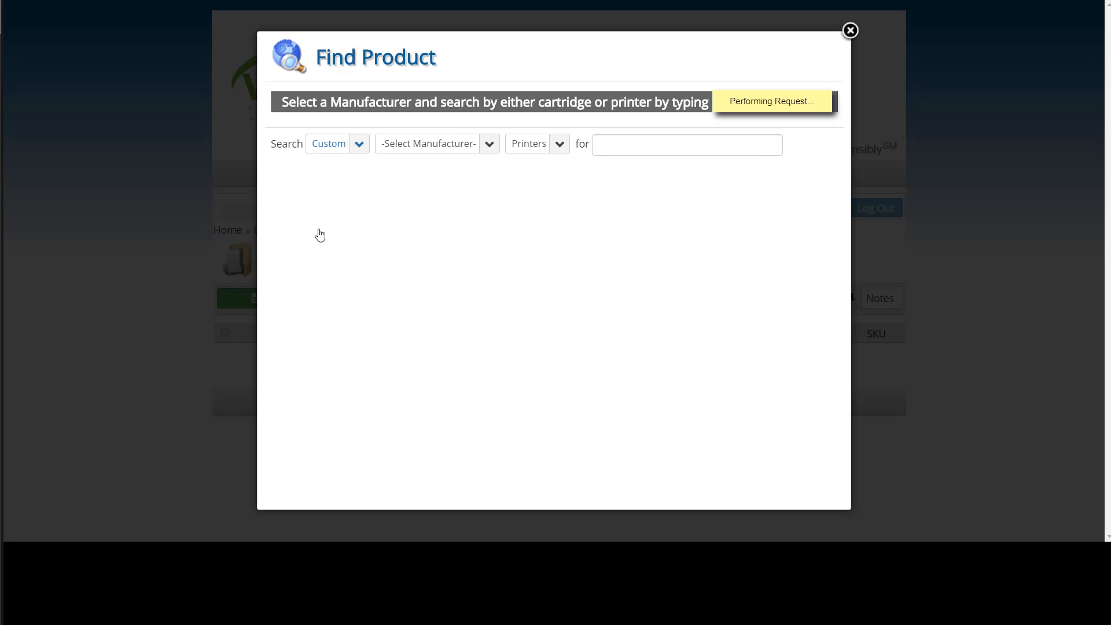
{"action": "left_click", "coordinate": [428, 151]}
{"action": "left_click", "coordinate": [413, 184]}
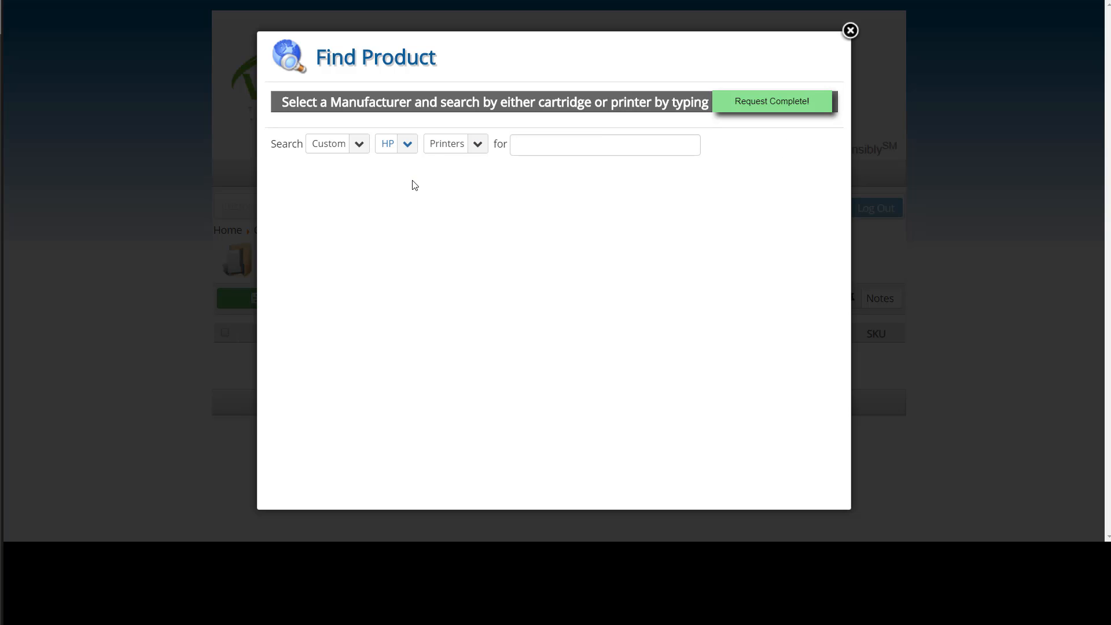
Search printers for LaserJet 1018, tick the Q2612A JUMBO custom cartridge and add it to the quote.
{"action": "left_click", "coordinate": [533, 148]}
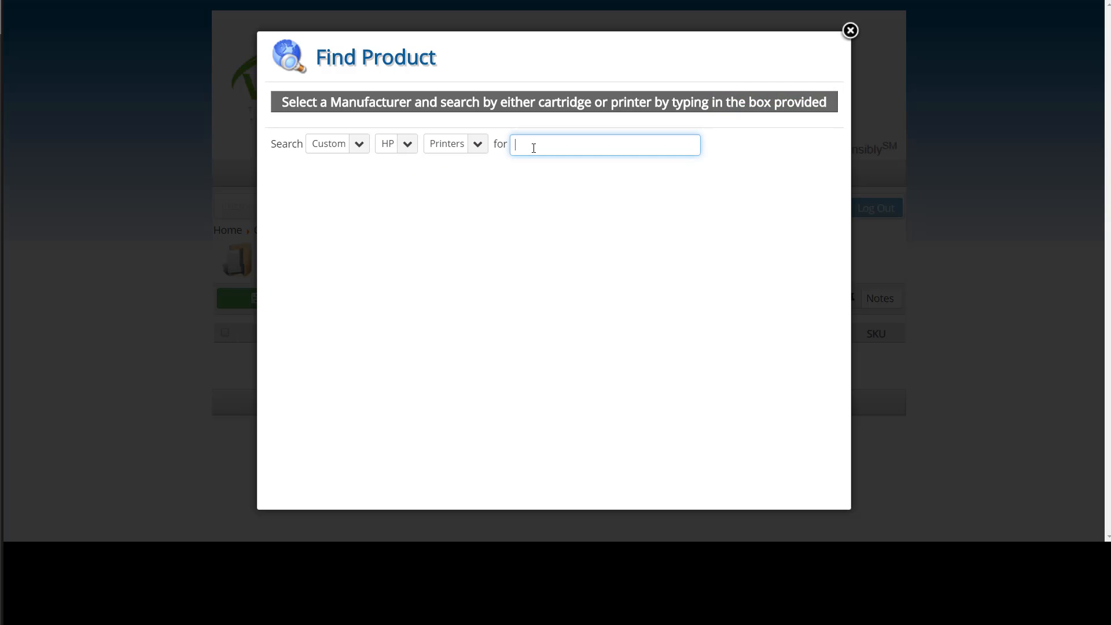
{"action": "type", "text": "Laser"}
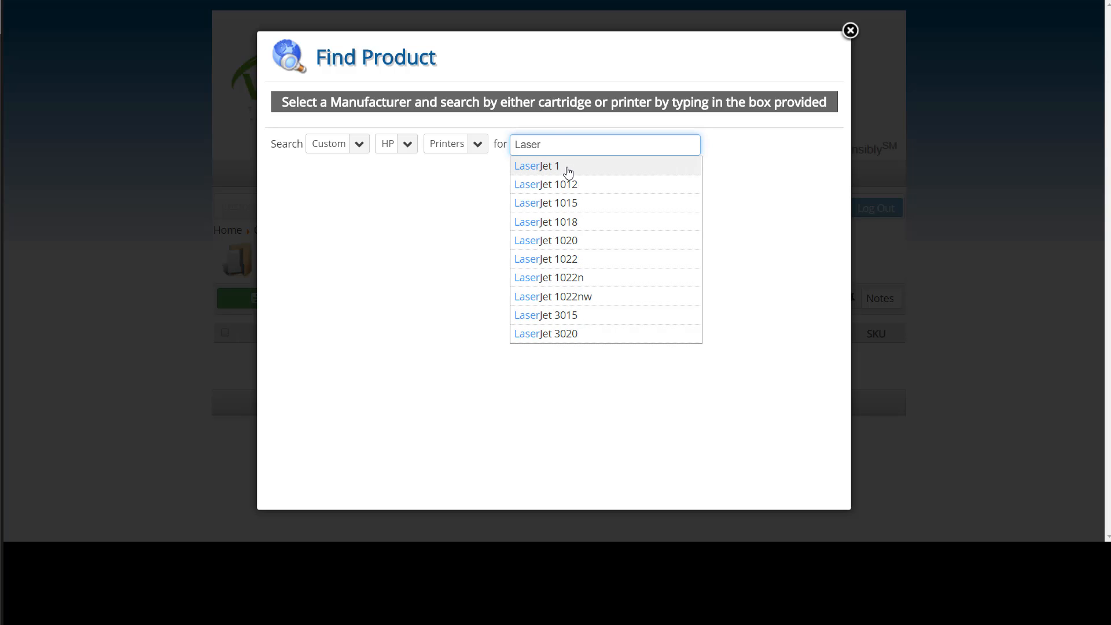
{"action": "left_click", "coordinate": [552, 224]}
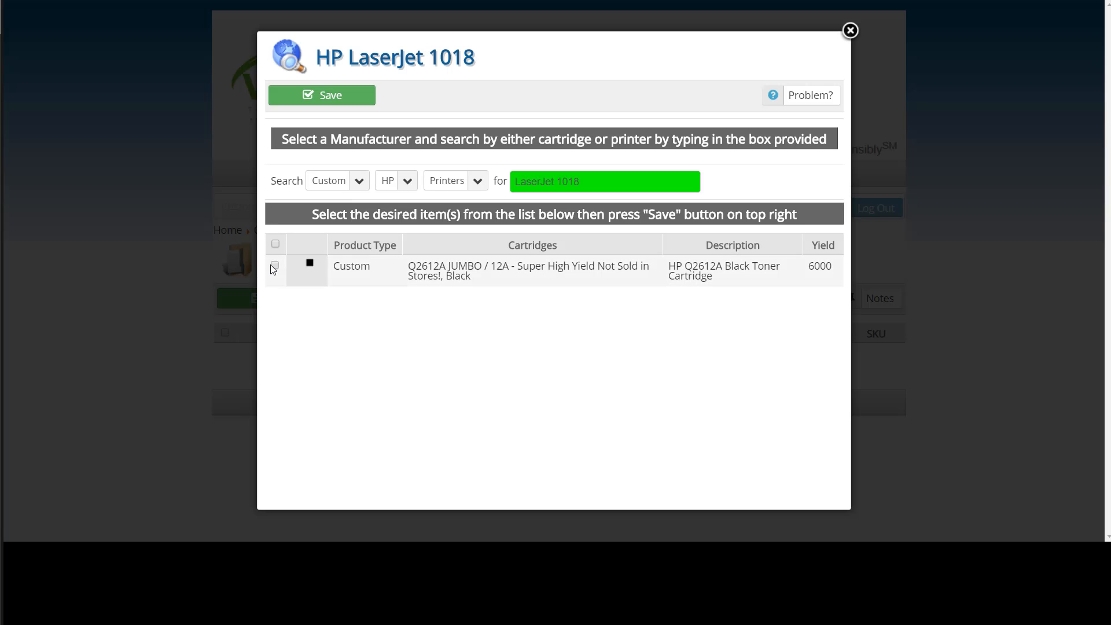
{"action": "left_click", "coordinate": [274, 266]}
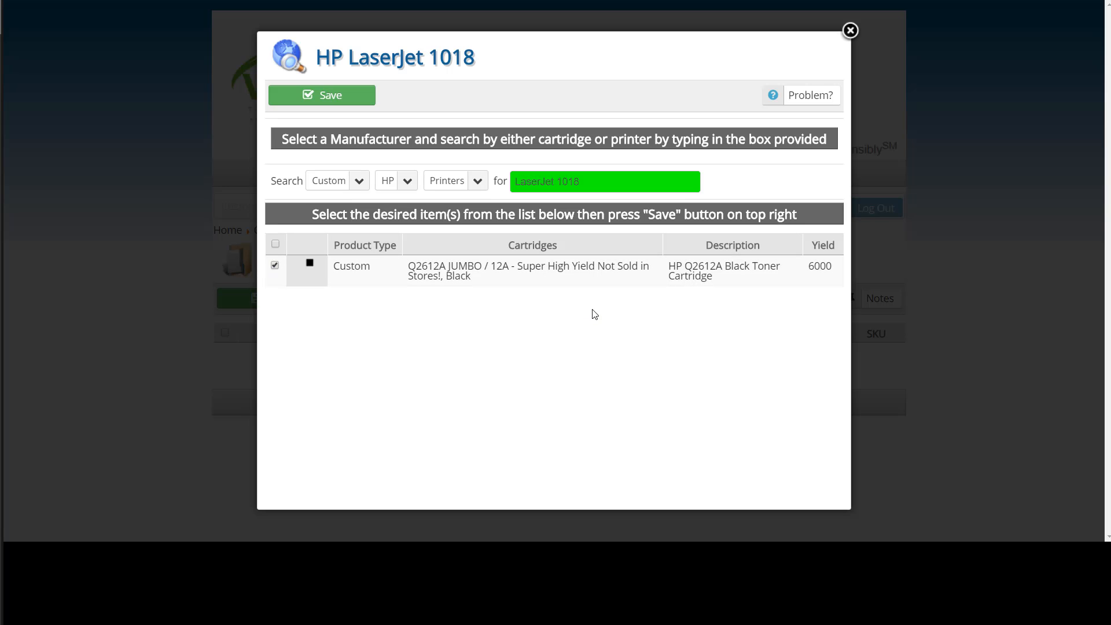
{"action": "left_click", "coordinate": [340, 97]}
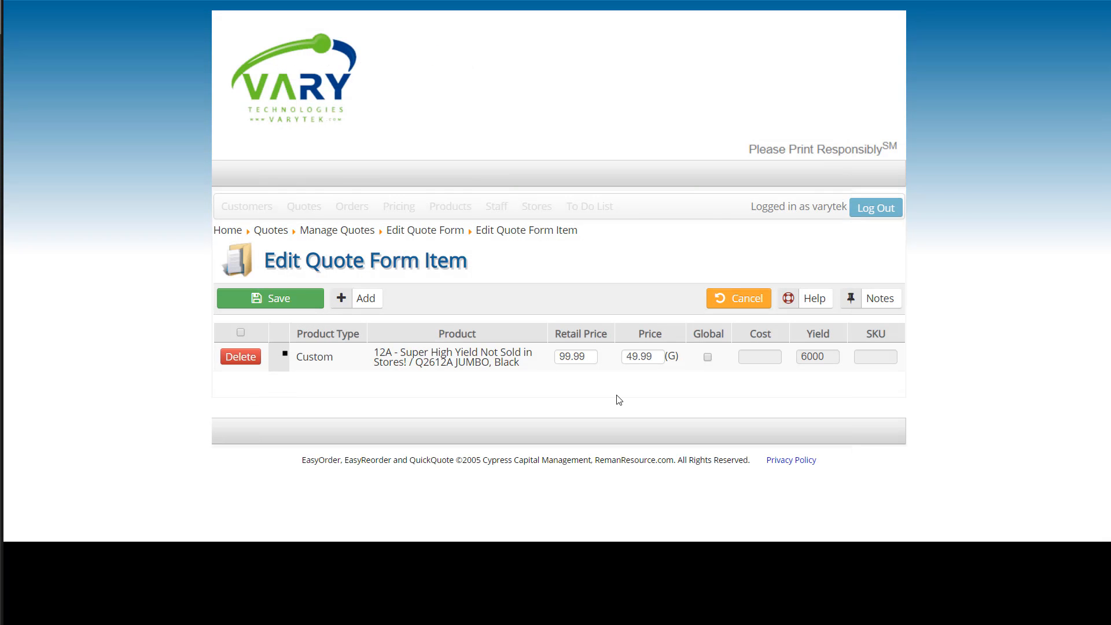
Mark the quote item's price as Global and save the quote form.
{"action": "left_click_drag", "start_coordinate": [626, 357], "coordinate": [664, 358]}
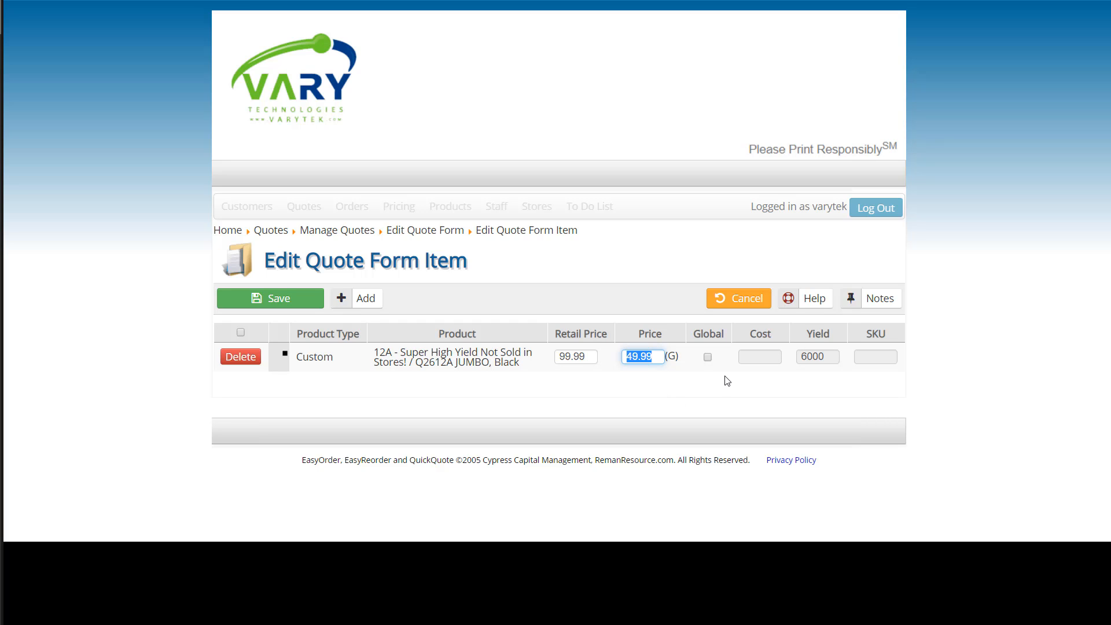
{"action": "left_click", "coordinate": [707, 357]}
{"action": "left_click", "coordinate": [877, 361]}
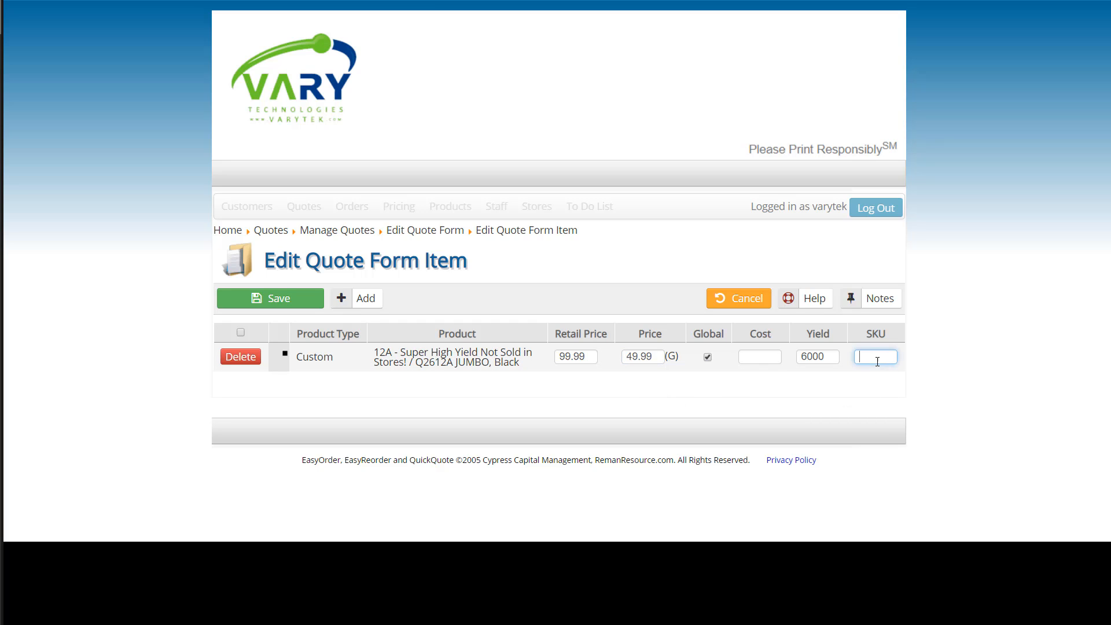
{"action": "left_click", "coordinate": [299, 300]}
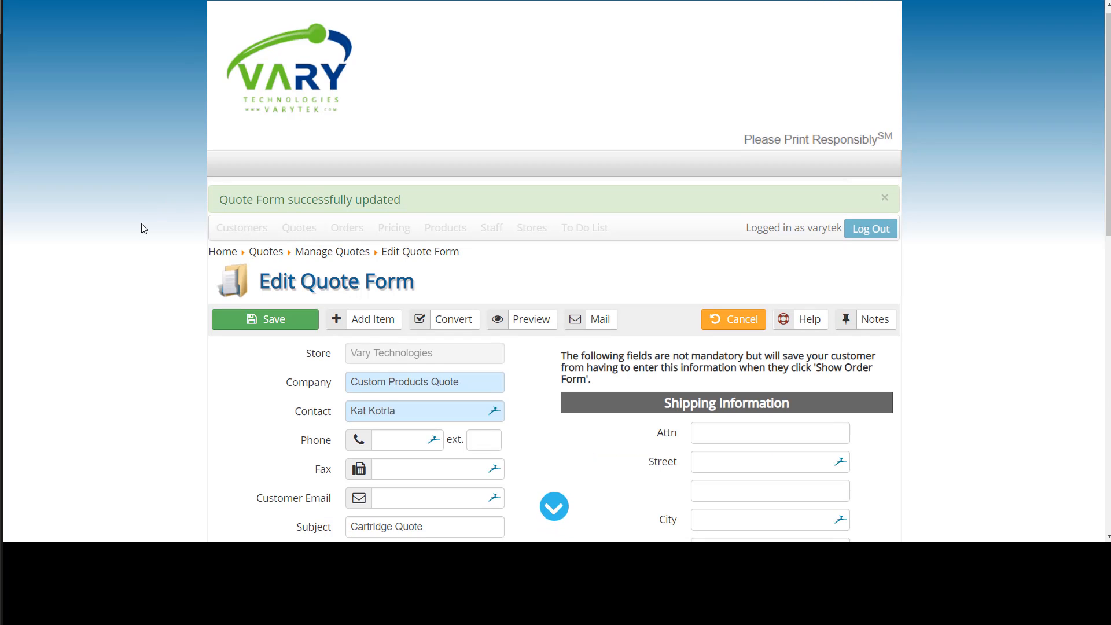
Preview the quote and review the custom product line in its price table.
{"action": "scroll", "coordinate": [142, 227], "scroll_direction": "down", "scroll_amount": 8}
{"action": "scroll", "coordinate": [143, 232], "scroll_direction": "down", "scroll_amount": 1}
{"action": "scroll", "coordinate": [466, 435], "scroll_direction": "up", "scroll_amount": 15}
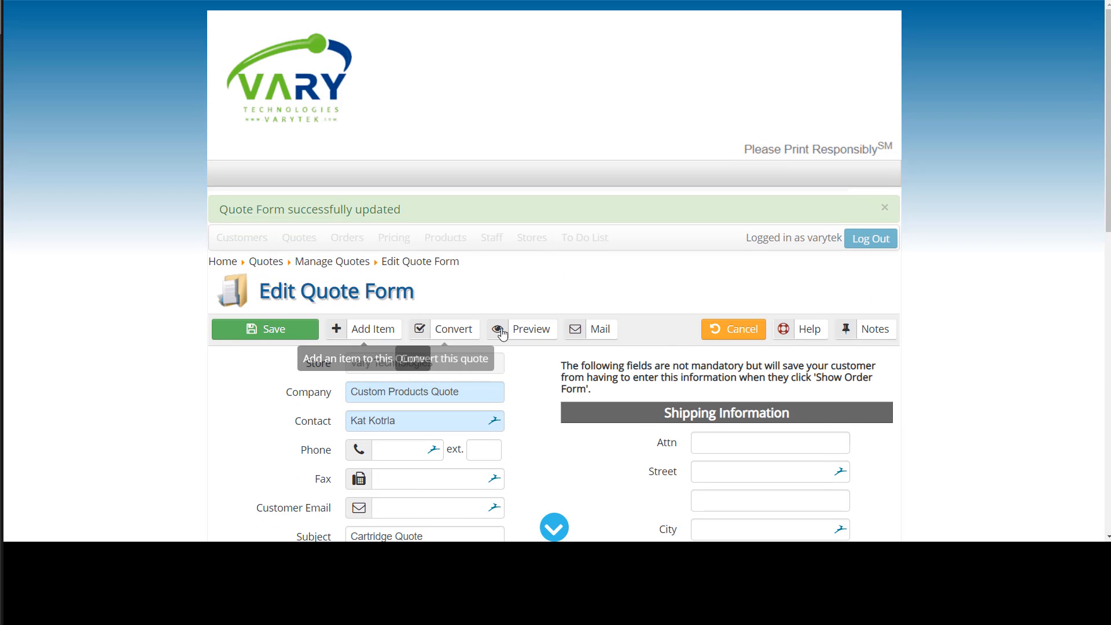
{"action": "left_click", "coordinate": [529, 331]}
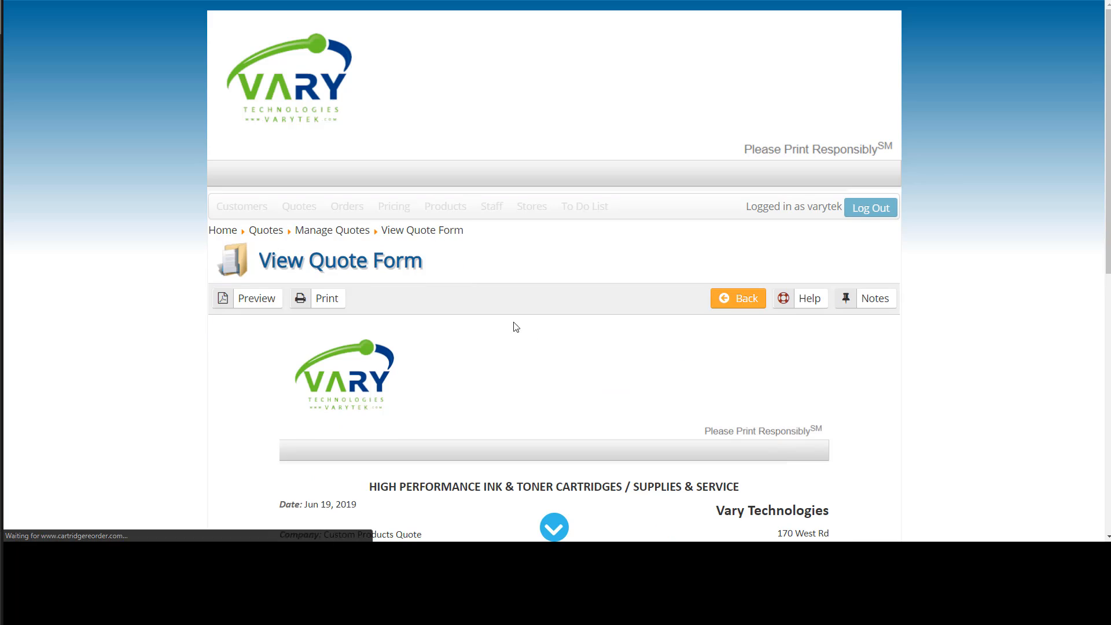
{"action": "scroll", "coordinate": [37, 216], "scroll_direction": "down", "scroll_amount": 7}
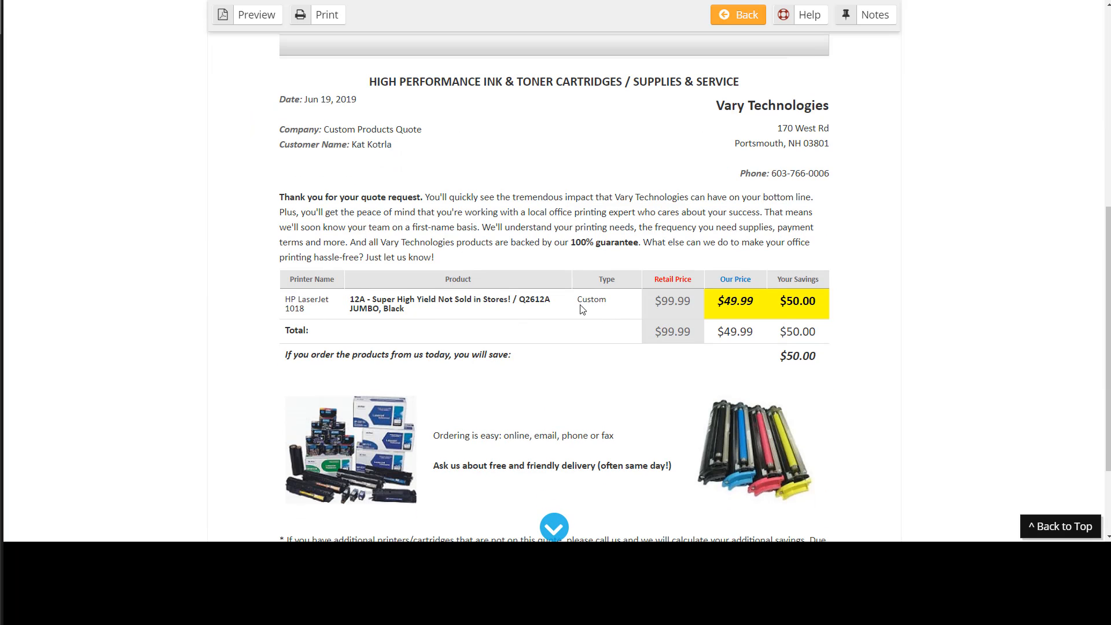
{"action": "left_click_drag", "start_coordinate": [577, 300], "coordinate": [617, 300]}
{"action": "scroll", "coordinate": [456, 404], "scroll_direction": "up", "scroll_amount": 4}
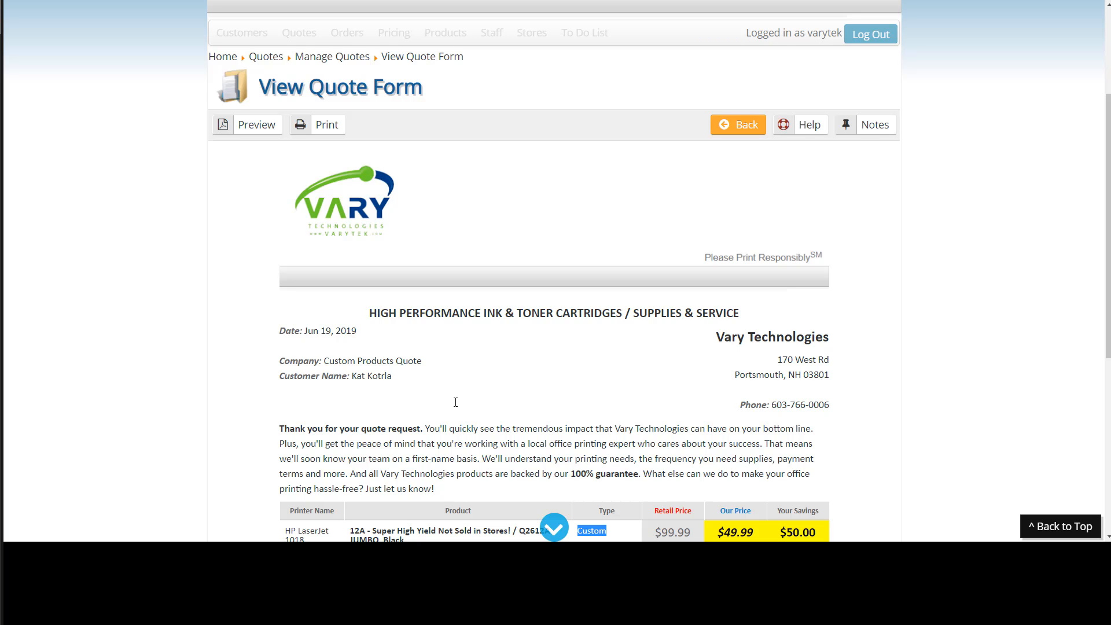
{"action": "left_click", "coordinate": [798, 125]}
{"action": "left_click", "coordinate": [535, 230]}
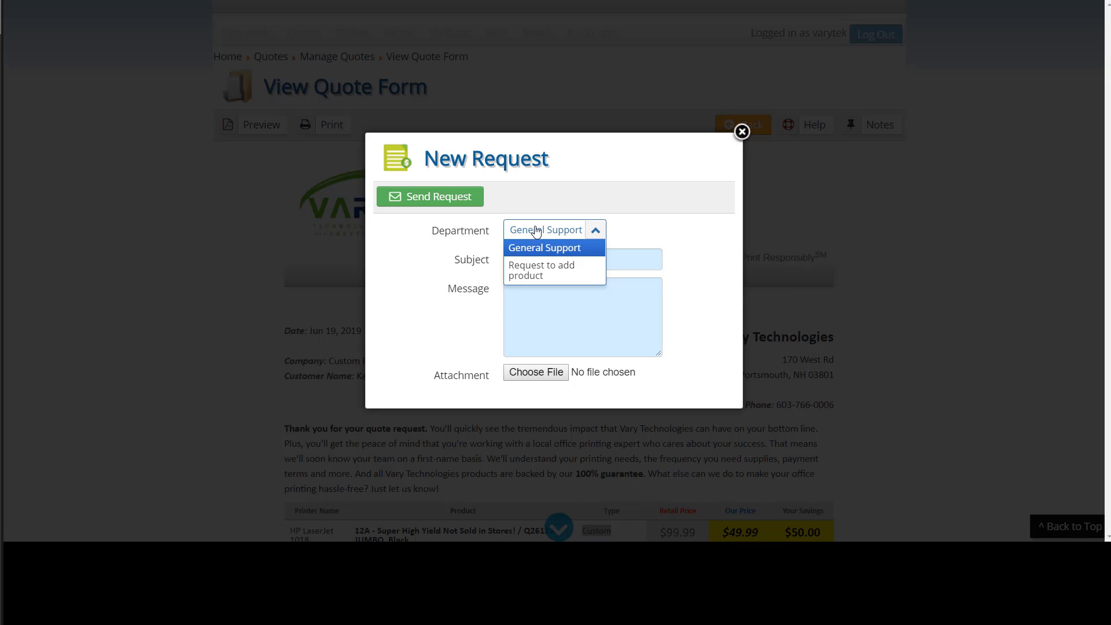
{"action": "left_click", "coordinate": [524, 274]}
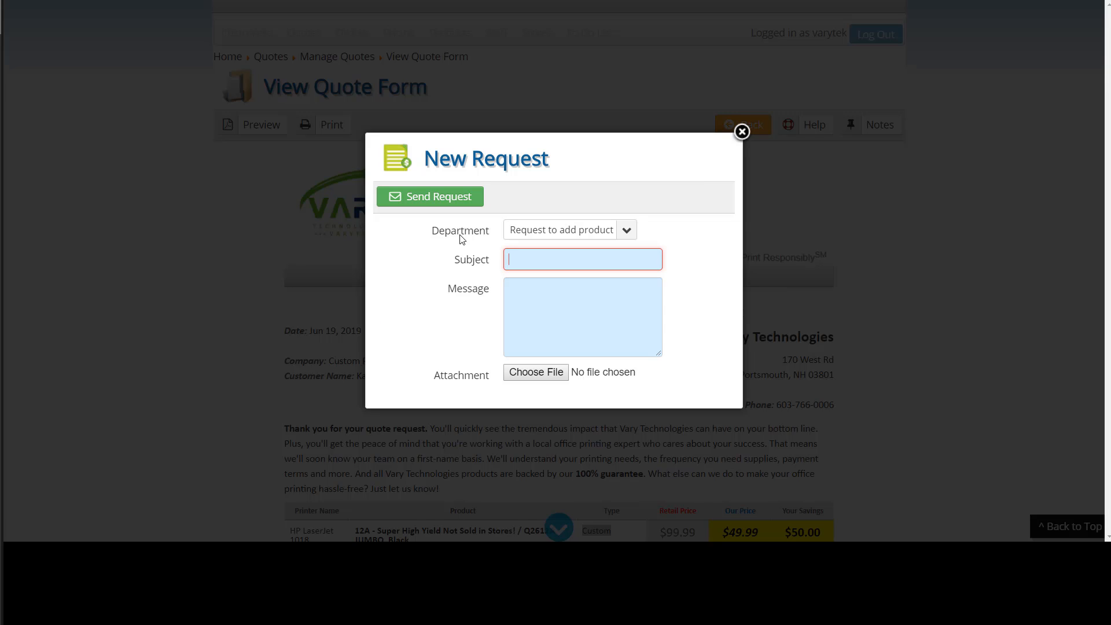
{"action": "left_click", "coordinate": [742, 132]}
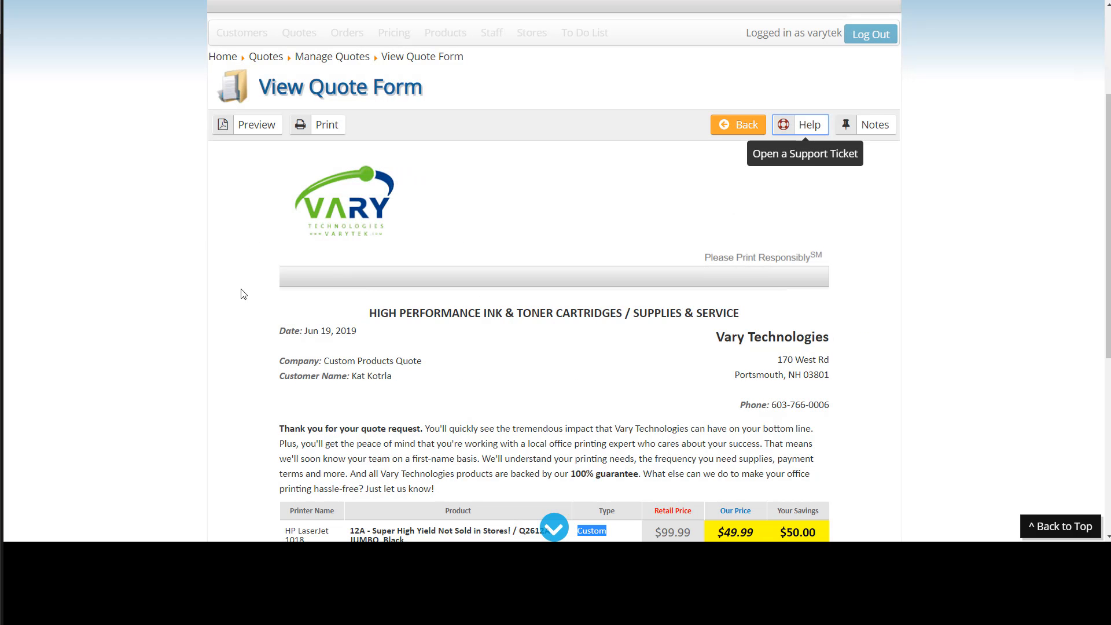
{"action": "scroll", "coordinate": [289, 296], "scroll_direction": "up", "scroll_amount": 3}
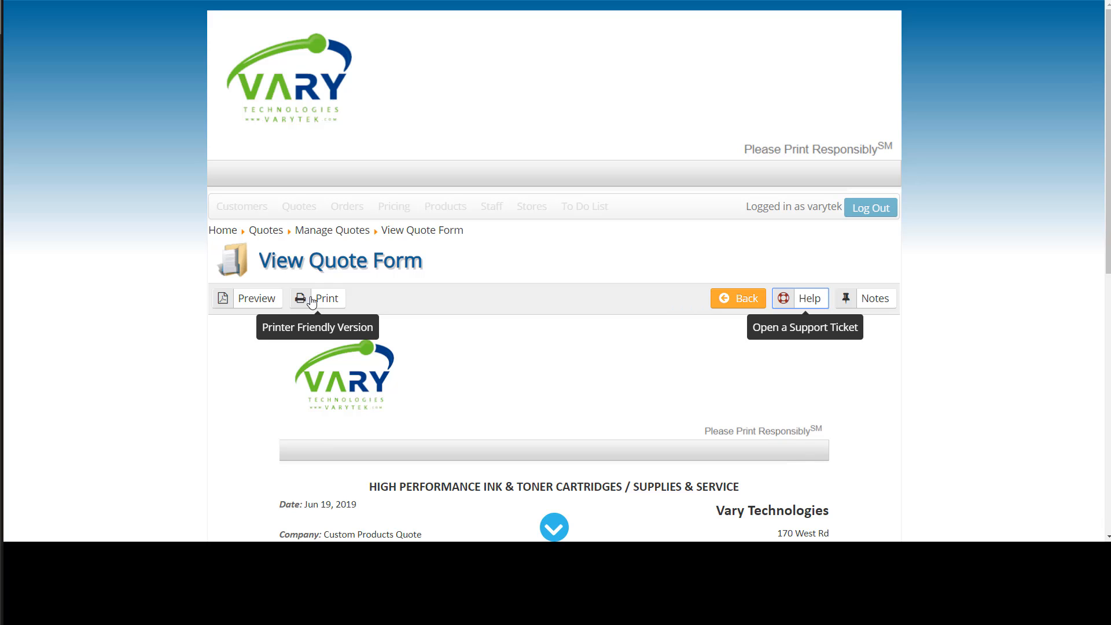